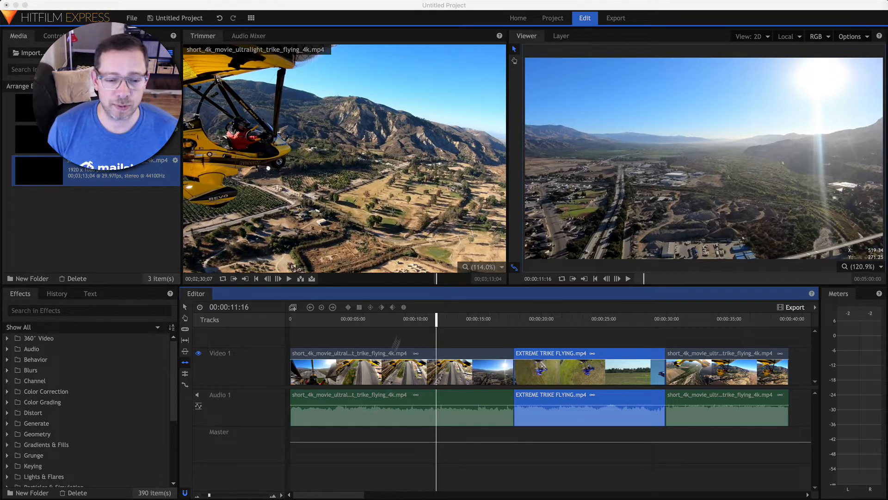
Select each of the three trike clips, then reposition the first trike clip on the timeline
click(381, 366)
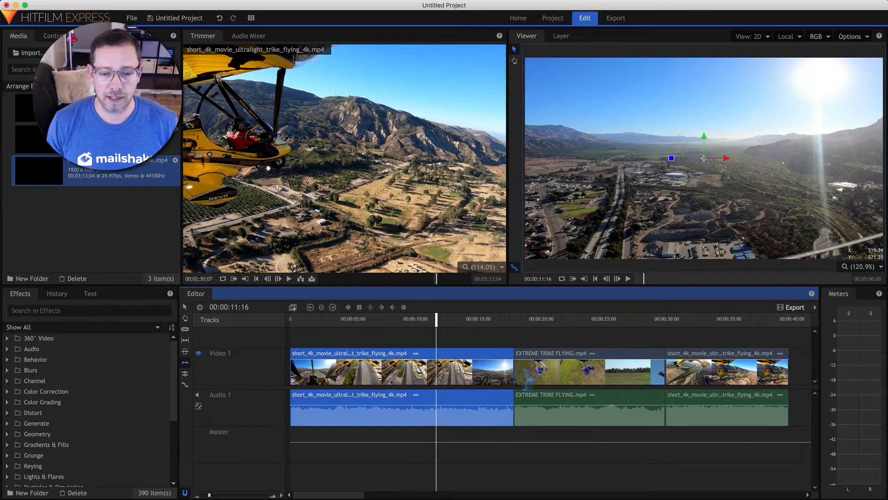
click(602, 367)
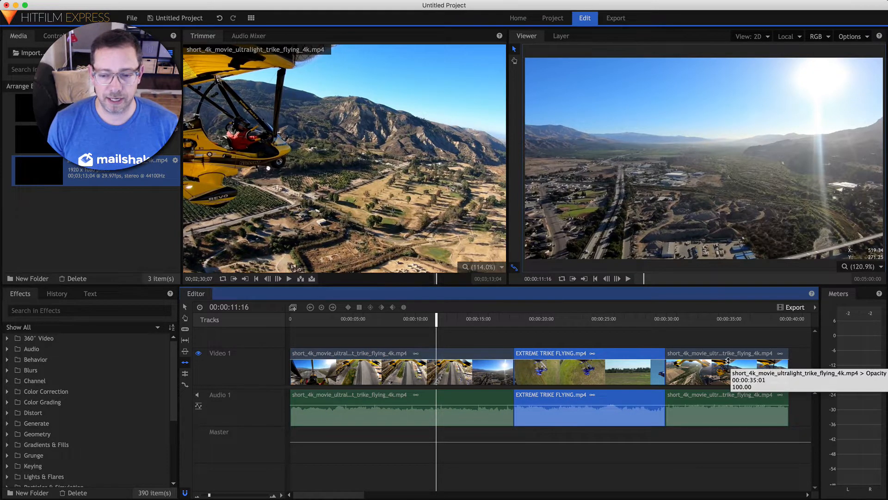
click(728, 360)
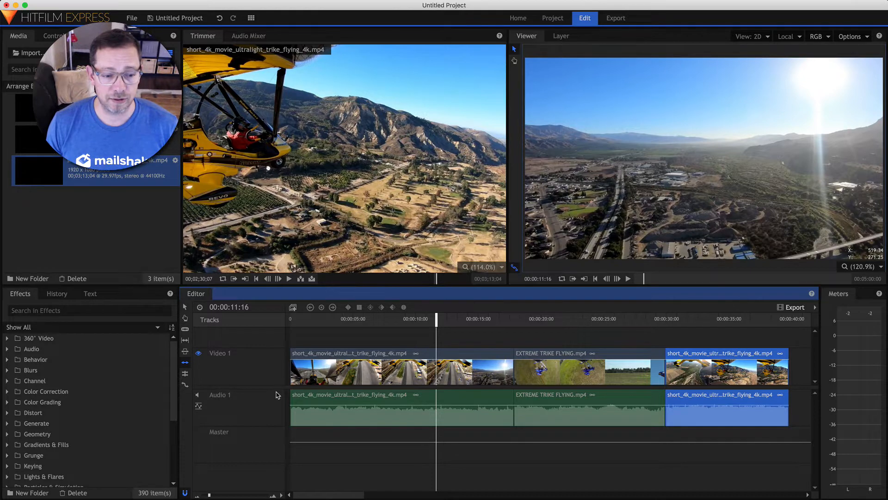
click(198, 398)
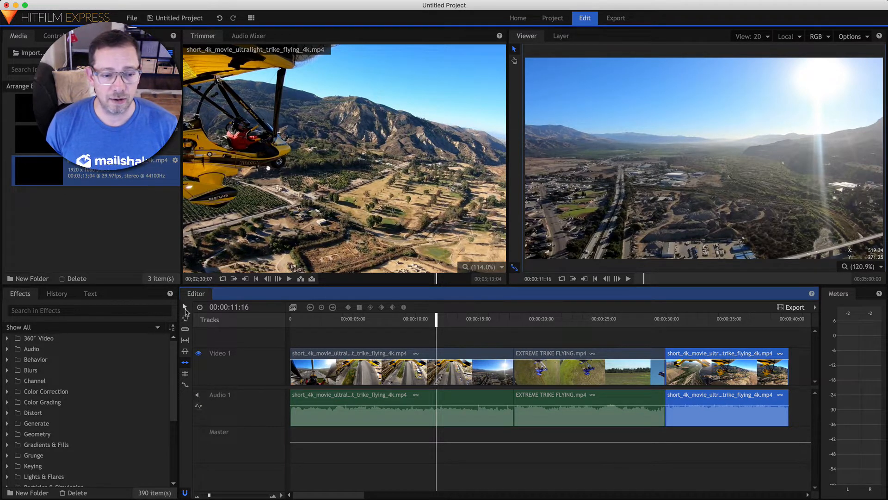
click(185, 311)
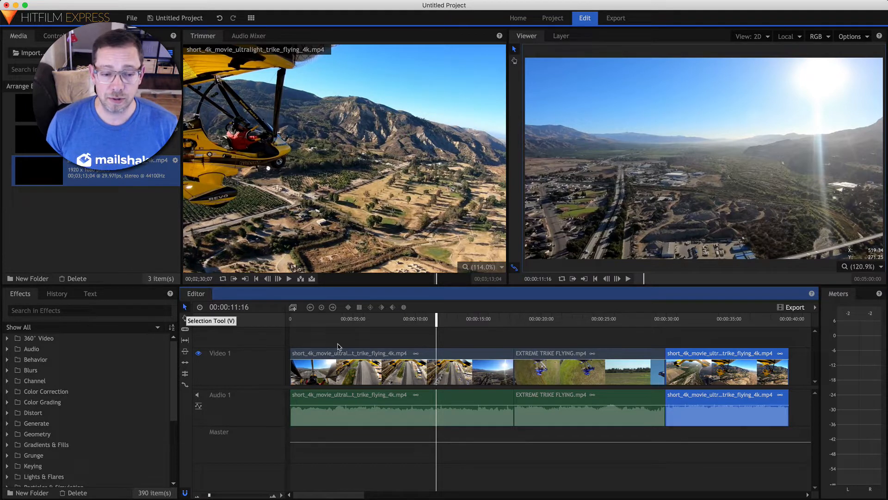
drag(351, 356, 353, 381)
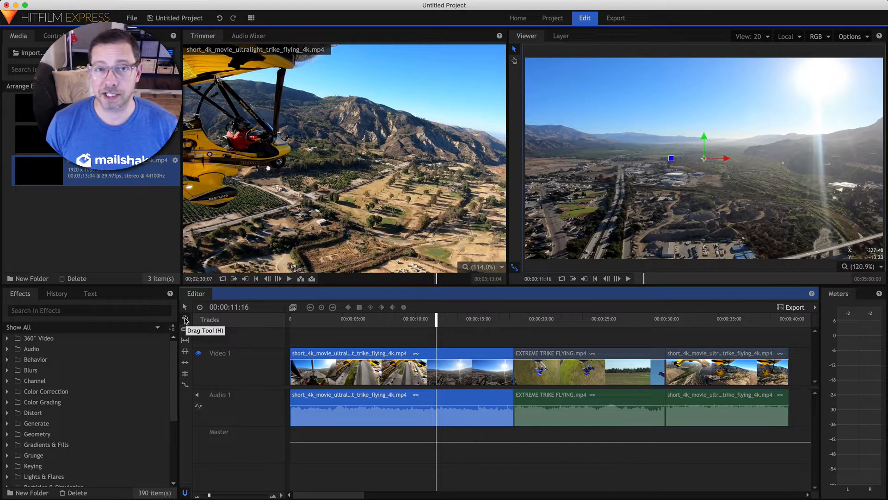
Pan along the timeline with the Drag Tool, then zoom out until all three clips fit
click(185, 319)
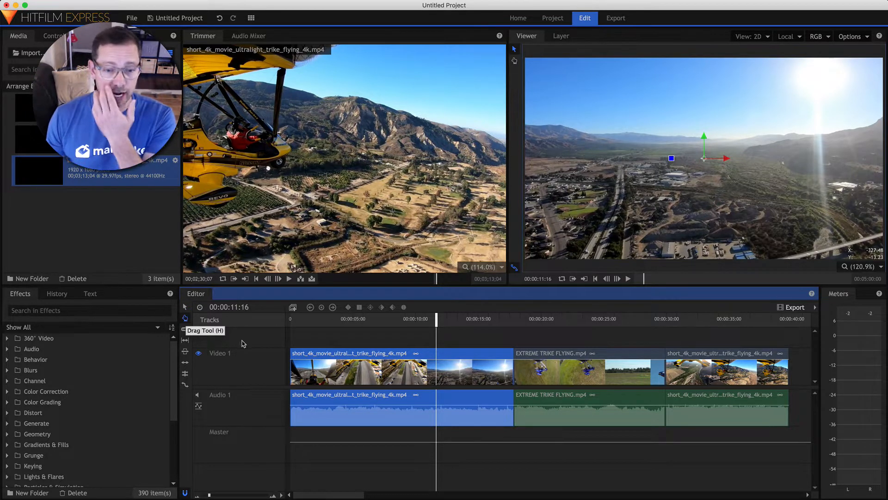
drag(519, 335, 364, 328)
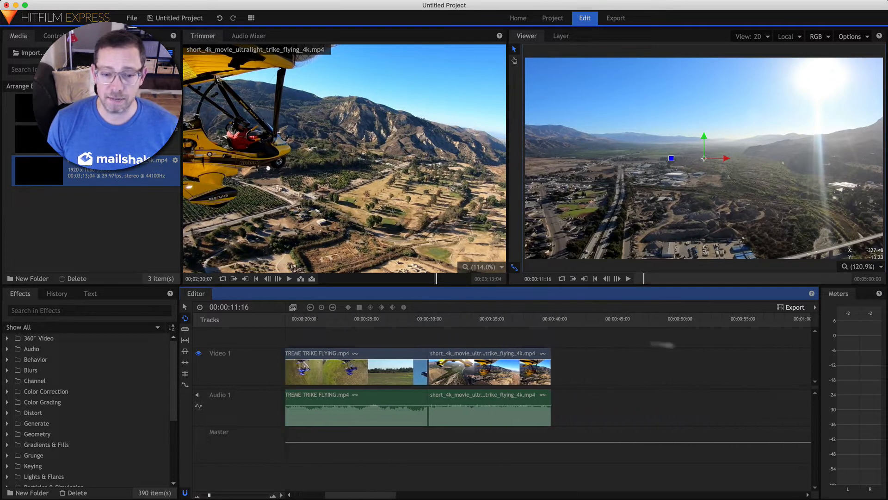
drag(715, 346, 806, 337)
drag(624, 335, 787, 331)
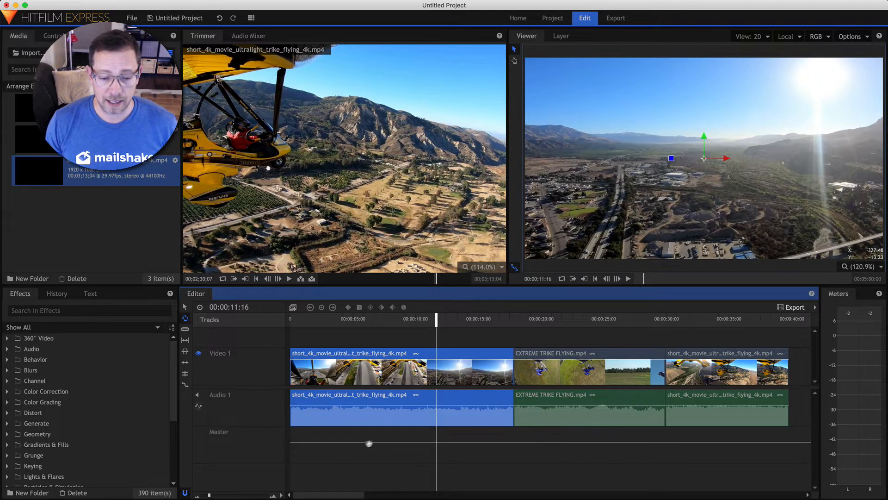
drag(209, 495, 205, 495)
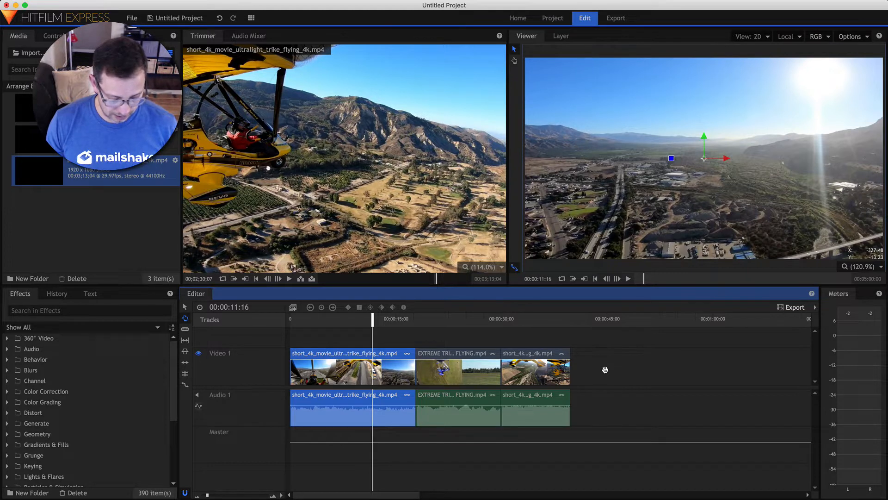
Zoom the timeline out and in around the playhead with minus/equal, then nudge the playhead to 00:00:12:07
key(minus)
key(equal)
key(equal)
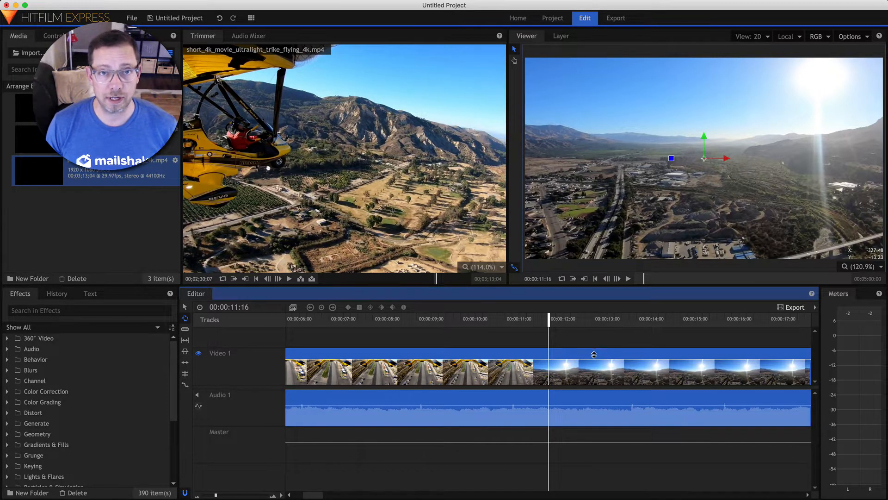
key(minus)
key(minus)
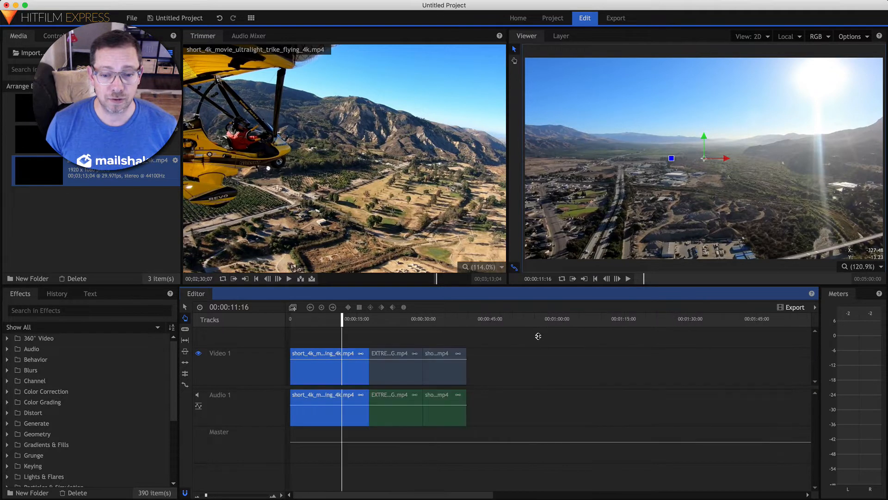
key(equal)
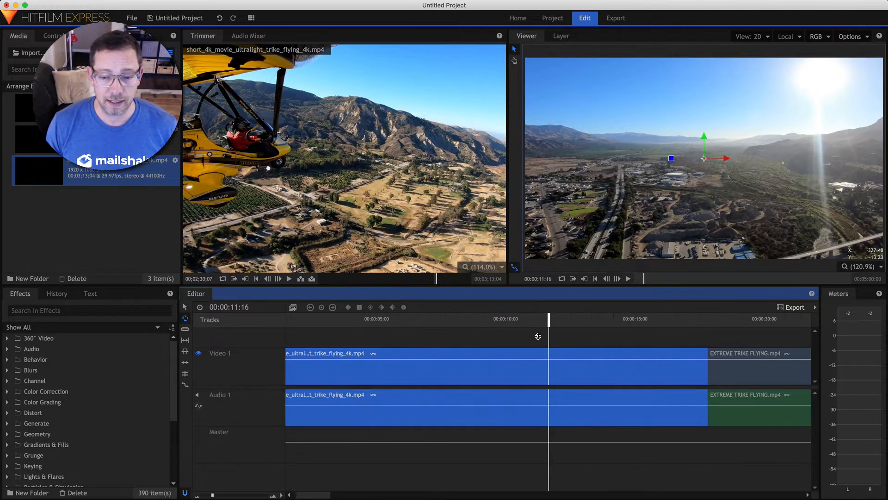
key(minus)
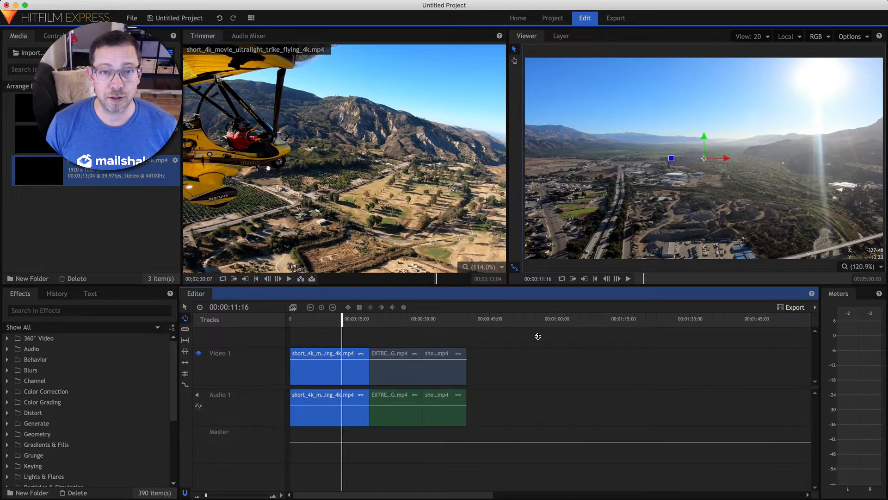
key(equal)
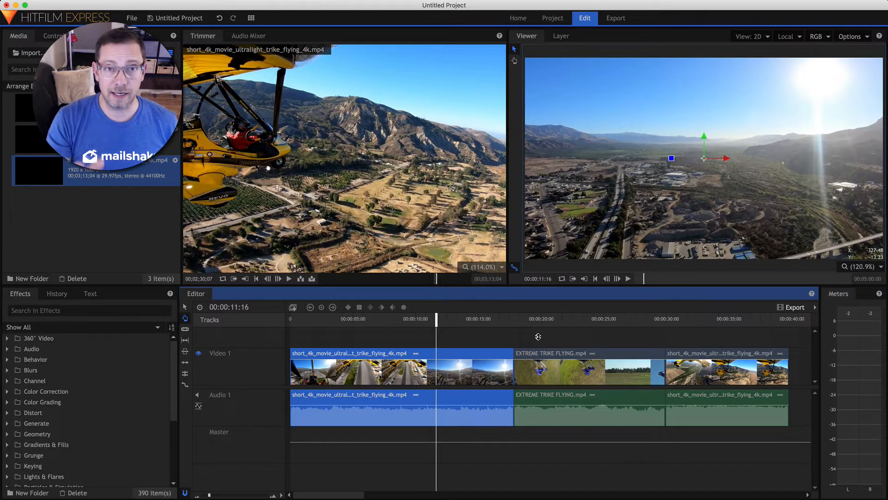
key(Right)
key(Right)
key(Right)
key(Right)
key(Right)
key(Right)
key(Right)
key(Right)
key(Right)
key(Right)
key(Right)
key(Right)
key(Right)
key(Right)
key(Right)
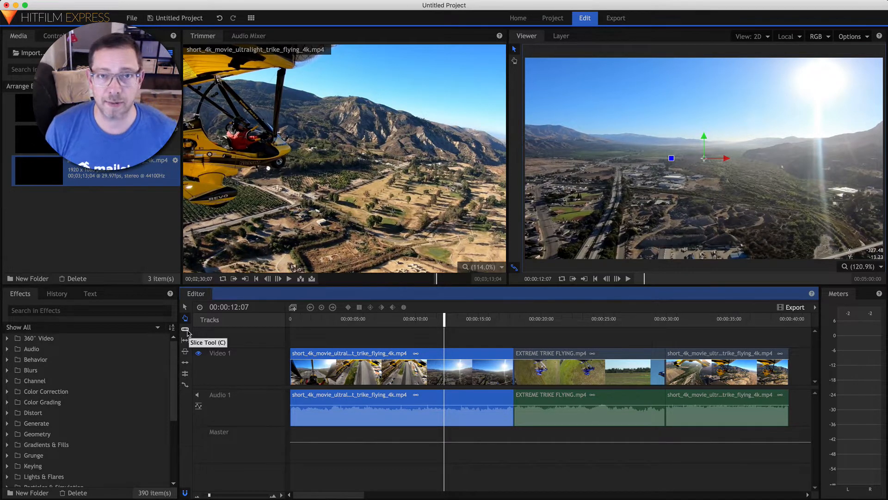
Place the playhead on the ruler at about 00:00:08:03
click(185, 329)
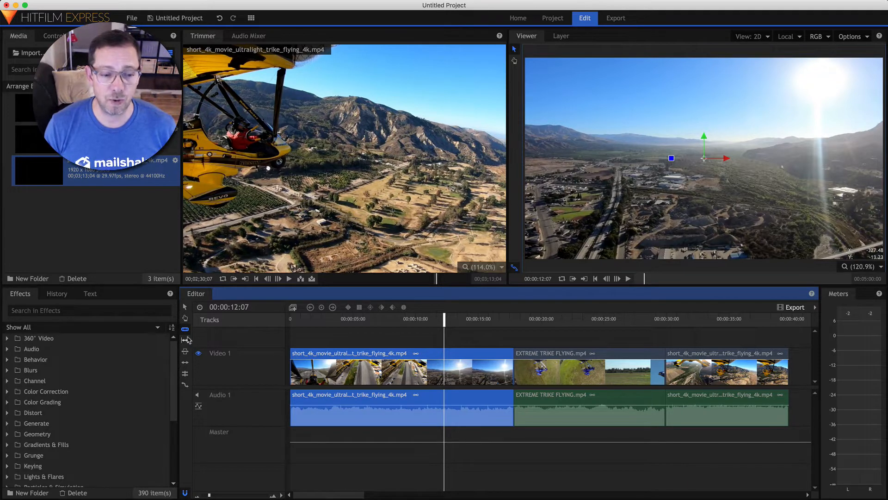
click(402, 320)
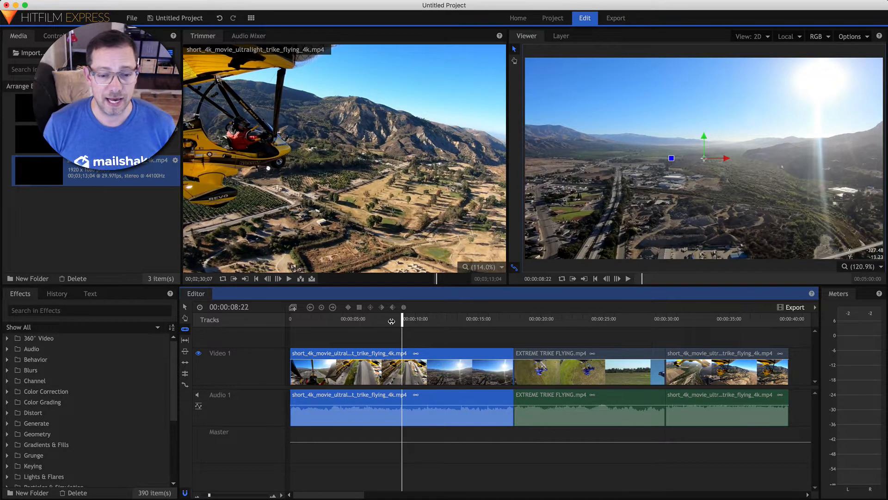
drag(396, 324, 392, 322)
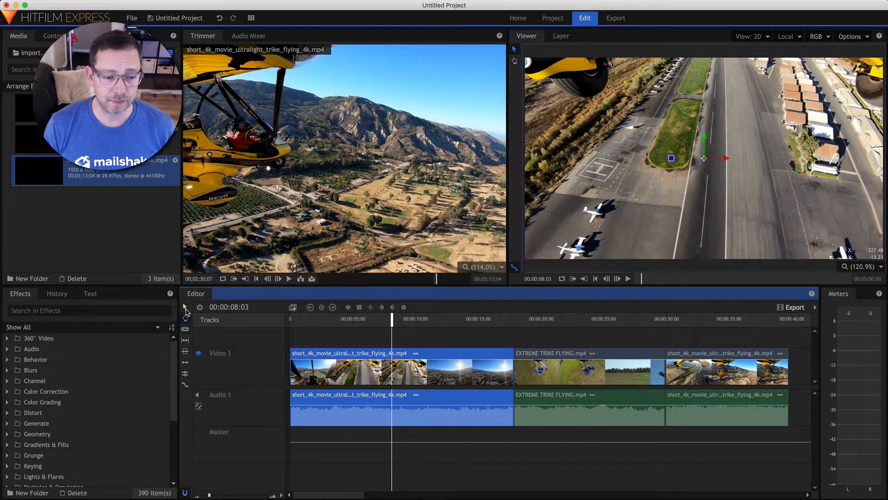
Make five trial slices across the three clips with the Slice Tool, then undo all the cuts
click(185, 329)
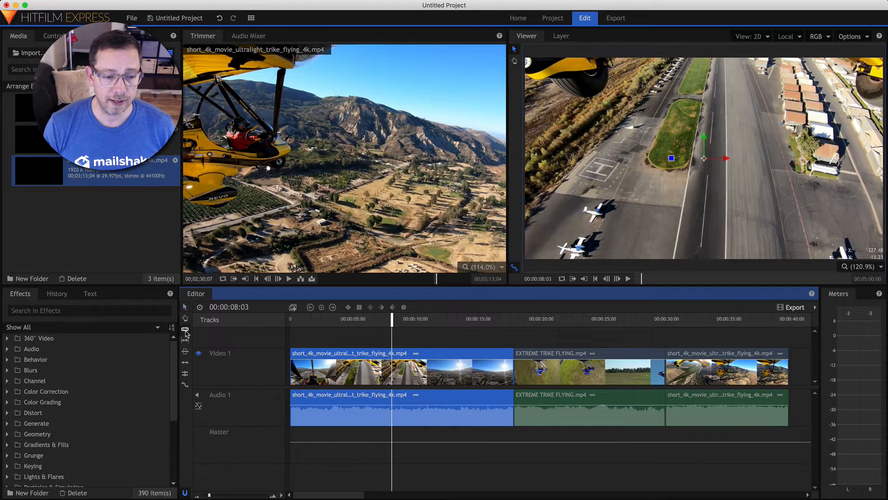
click(424, 366)
click(481, 365)
click(561, 365)
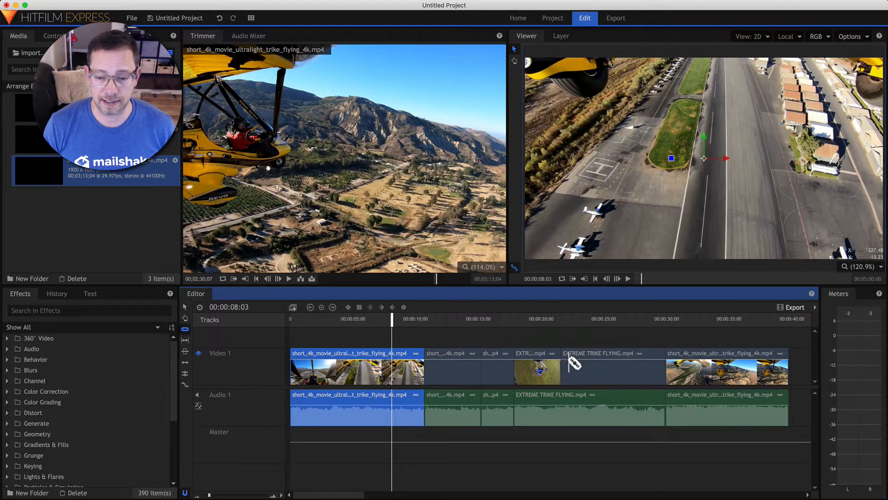
click(613, 365)
click(699, 365)
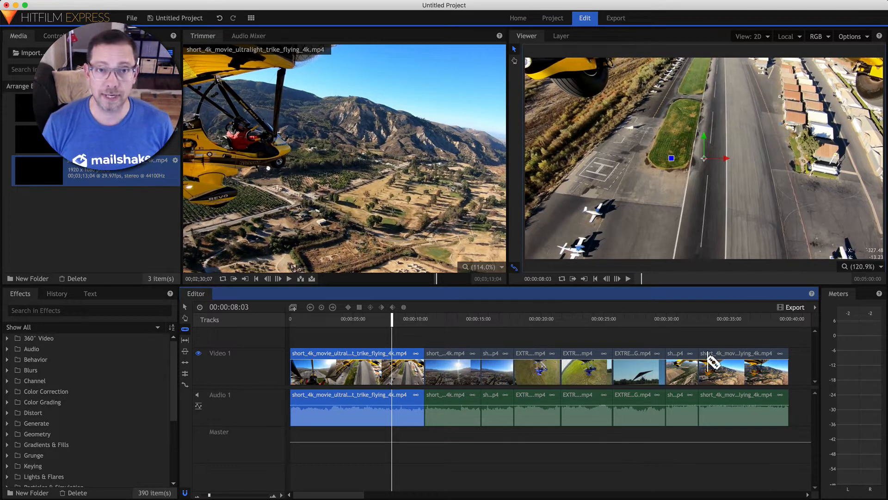
key(super+z)
key(super+z)
key(super+z)
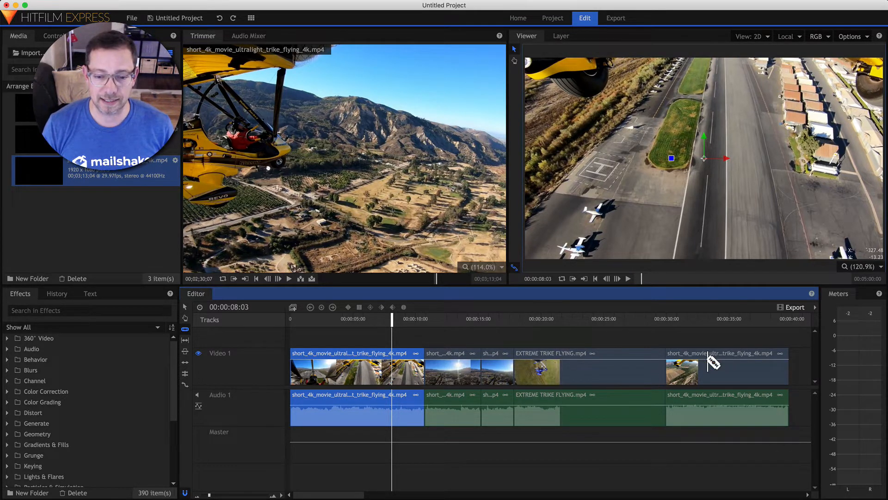
key(super+z)
key(super+z)
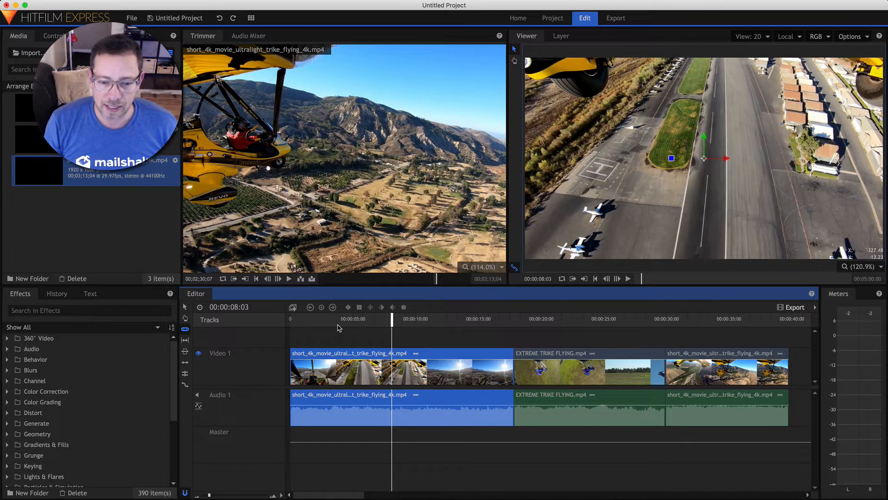
click(591, 372)
key(super+z)
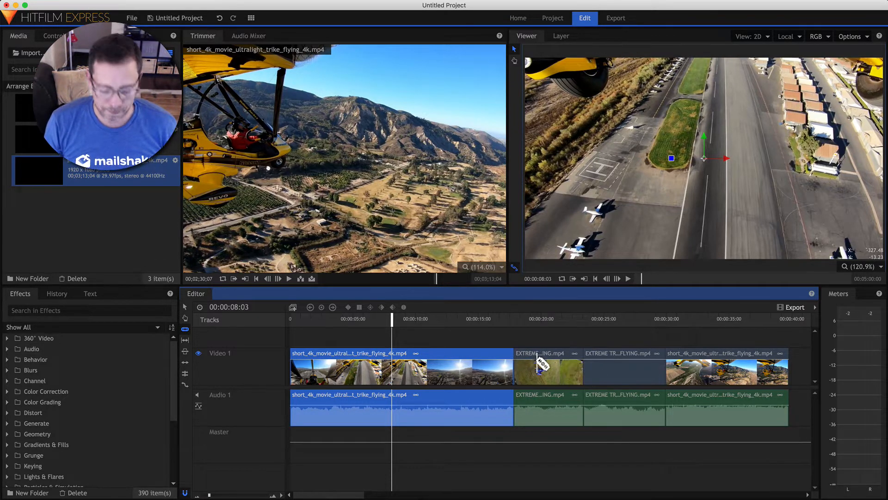
click(185, 340)
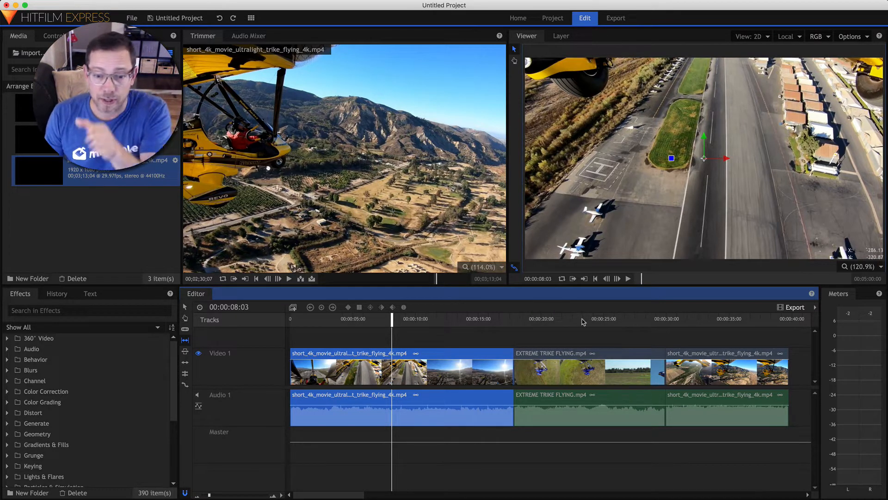
click(561, 361)
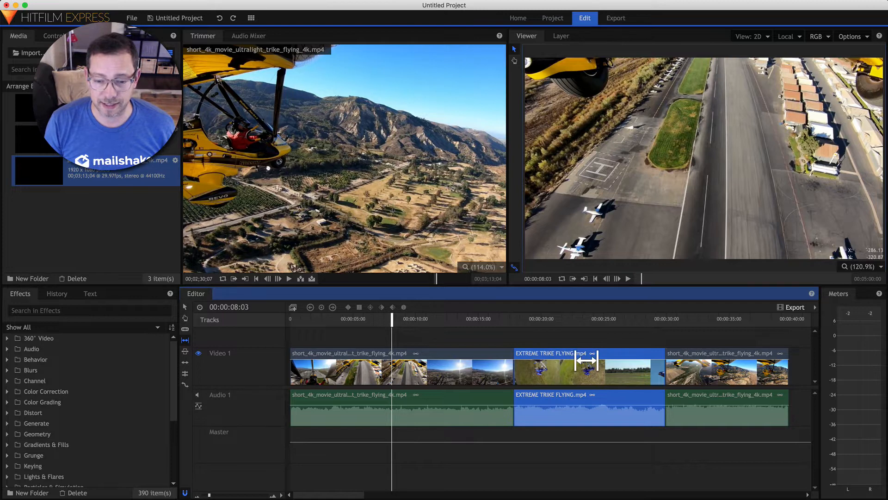
Slip the EXTREME TRIKE FLYING footage left to an offset of about −00:00:02:03
drag(573, 363, 553, 361)
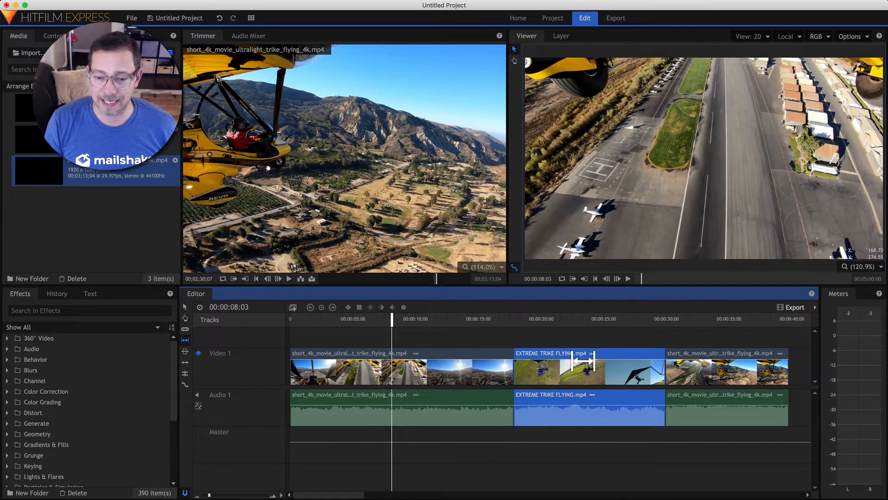
drag(580, 361, 579, 361)
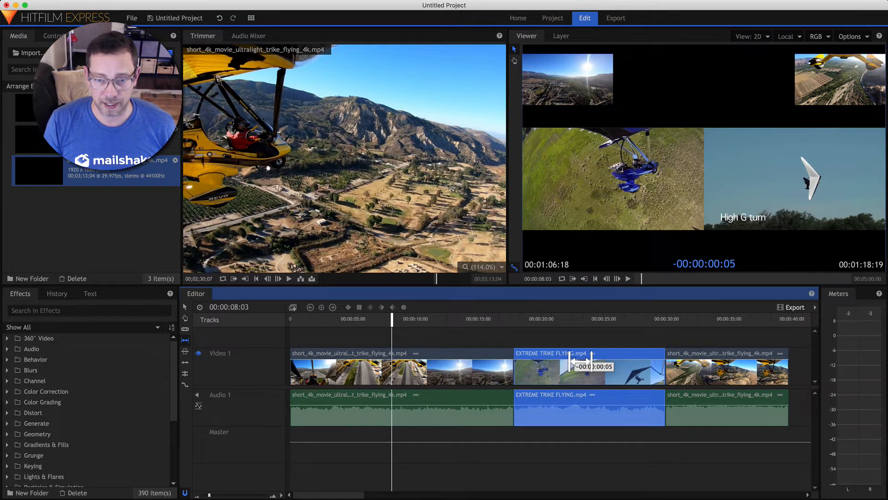
drag(580, 361, 580, 361)
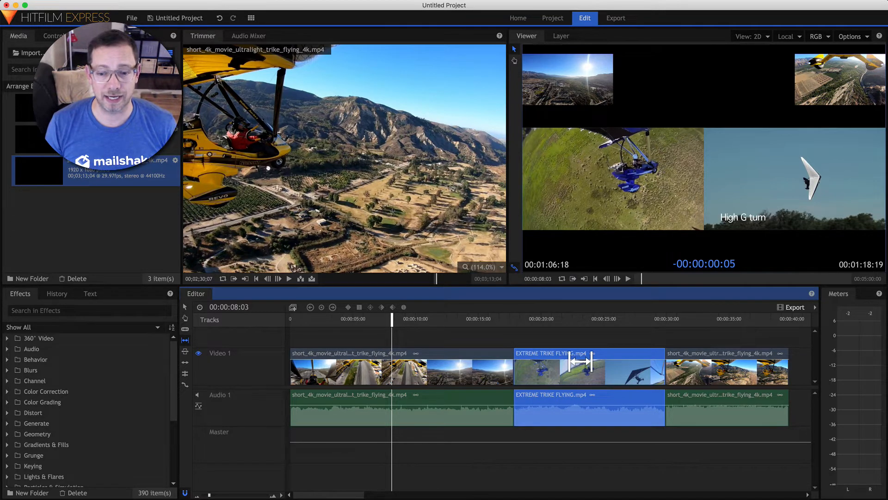
drag(581, 362, 558, 362)
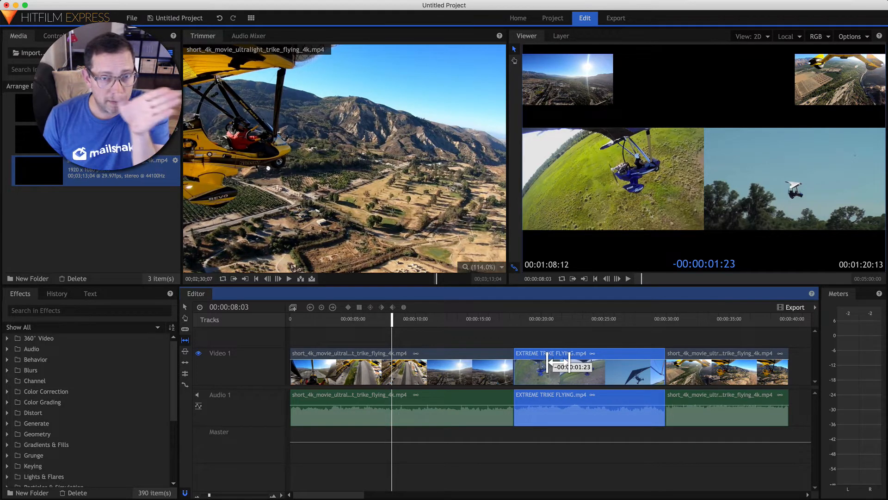
drag(558, 362, 553, 362)
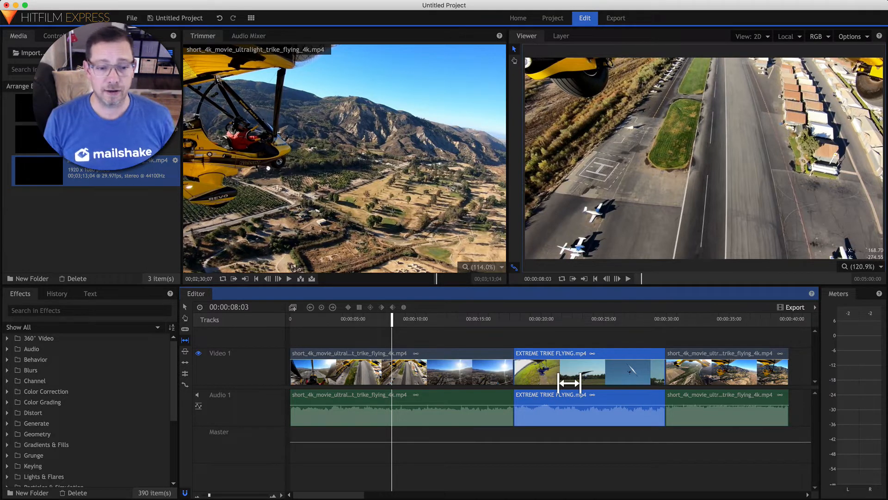
click(185, 306)
drag(625, 358, 624, 333)
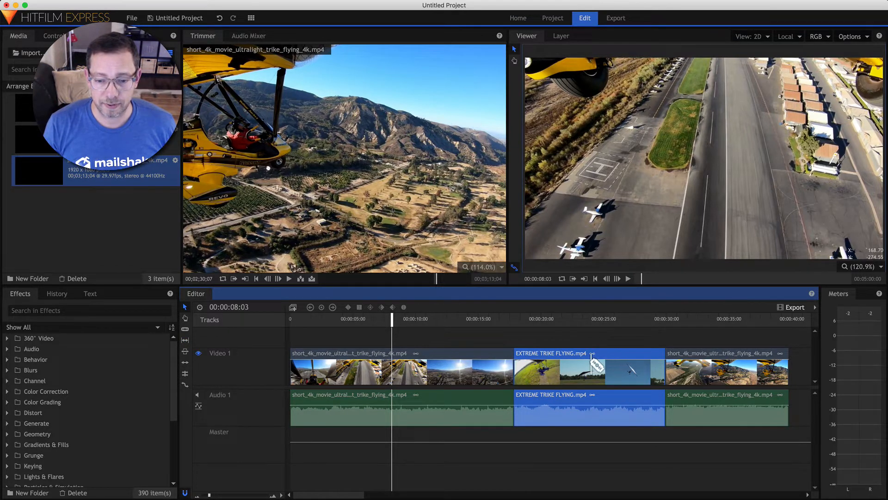
click(187, 307)
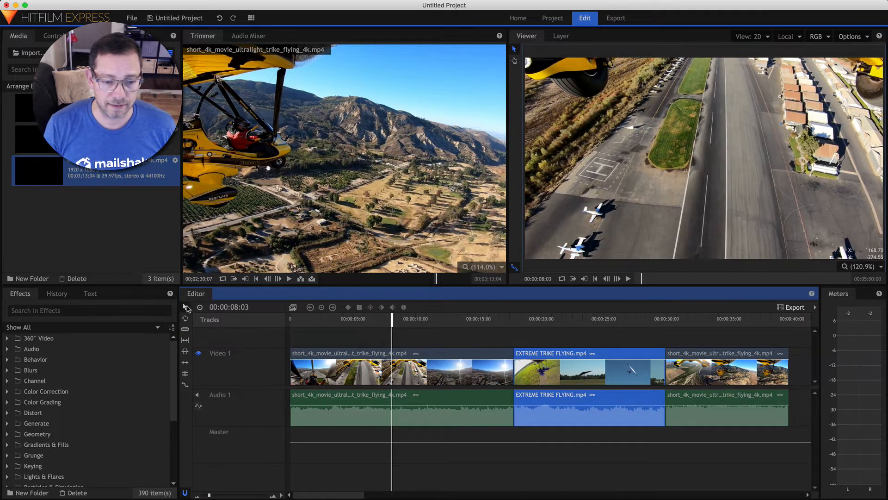
click(581, 338)
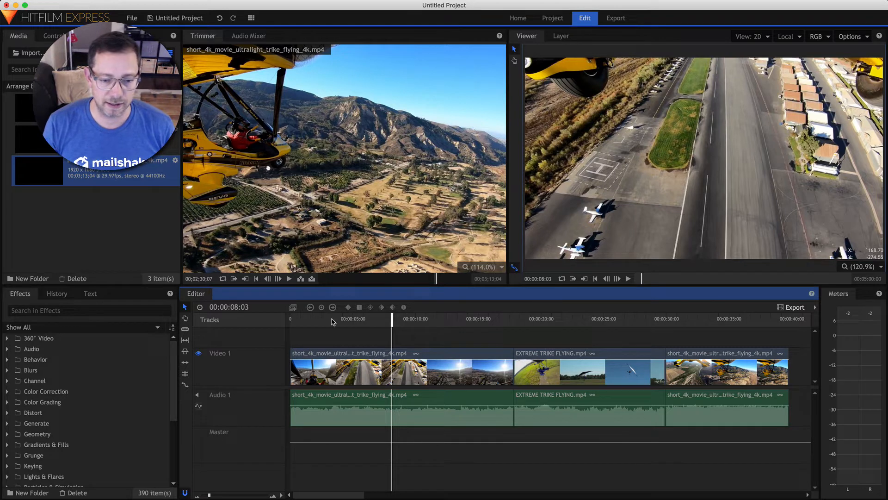
Raise EXTREME TRIKE FLYING to an upper track, slip its footage, then undo back onto Video 1
drag(616, 359, 615, 331)
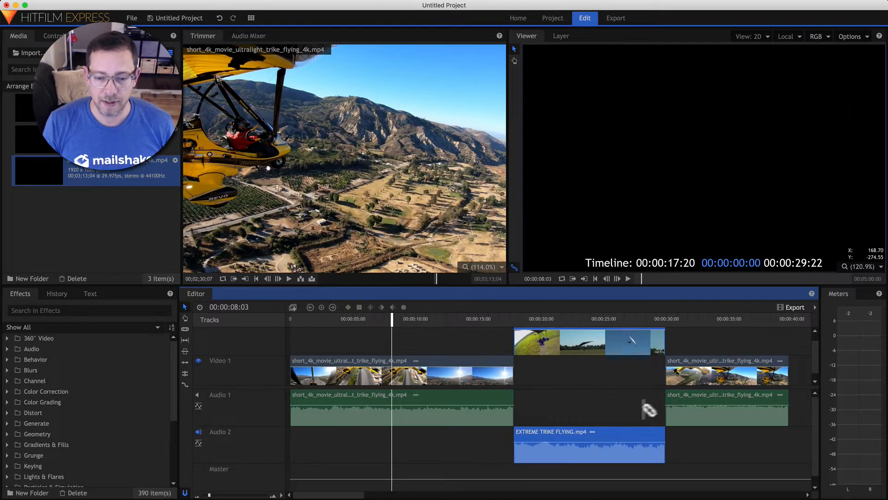
click(185, 339)
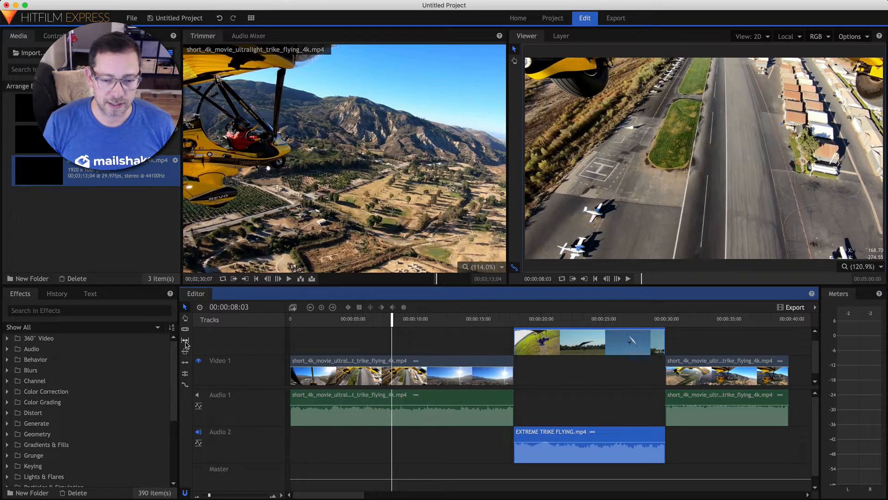
drag(615, 349, 596, 349)
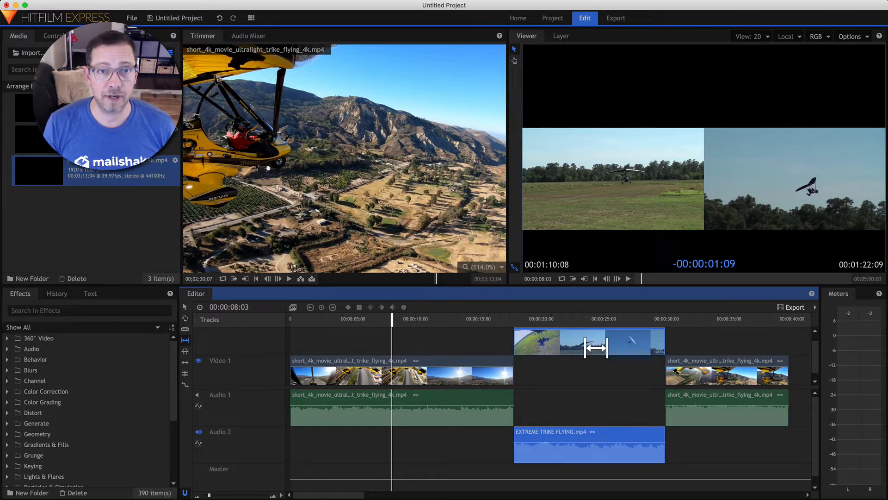
drag(596, 348, 596, 347)
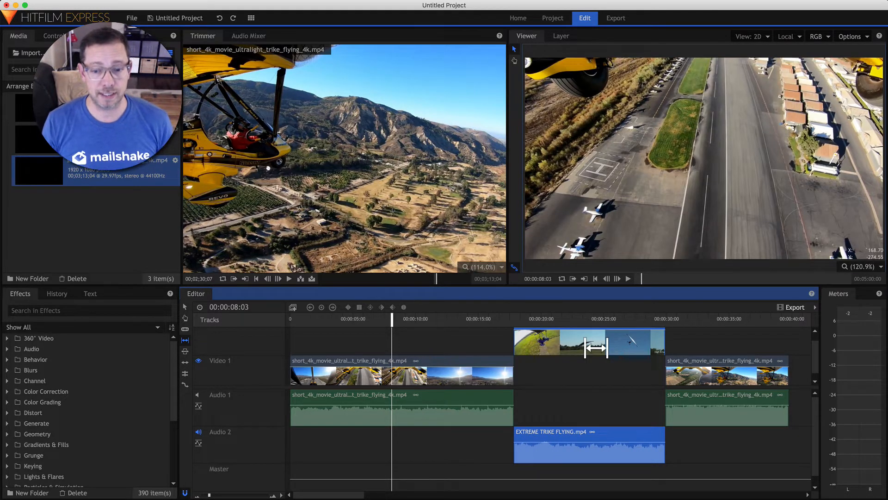
key(super+z)
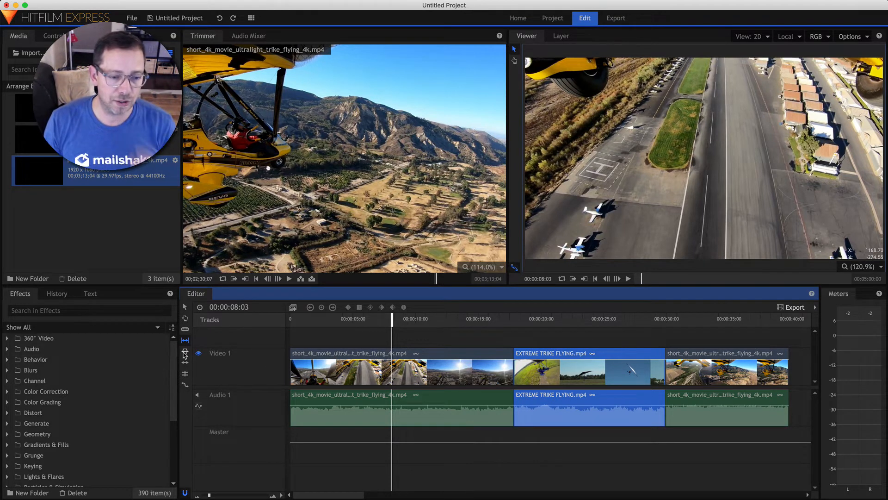
Slide EXTREME TRIKE FLYING between its neighbours so it sits from about 00:00:15 to 00:00:27
click(185, 353)
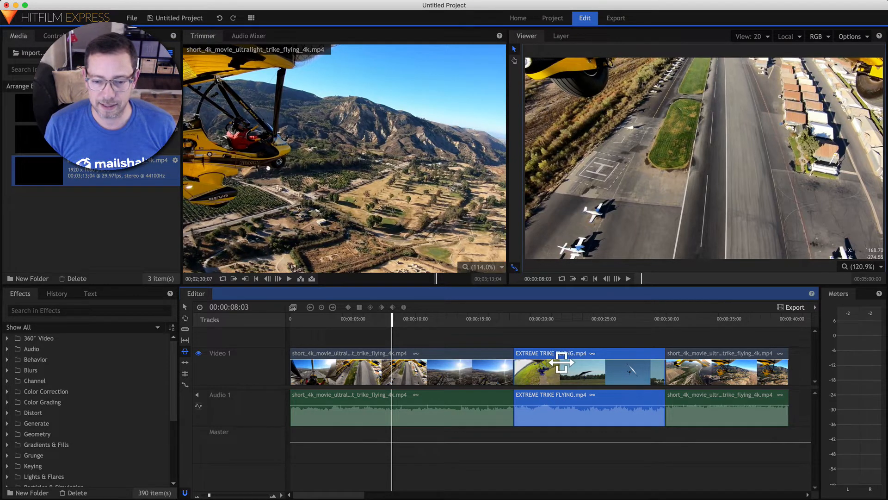
drag(561, 362, 651, 82)
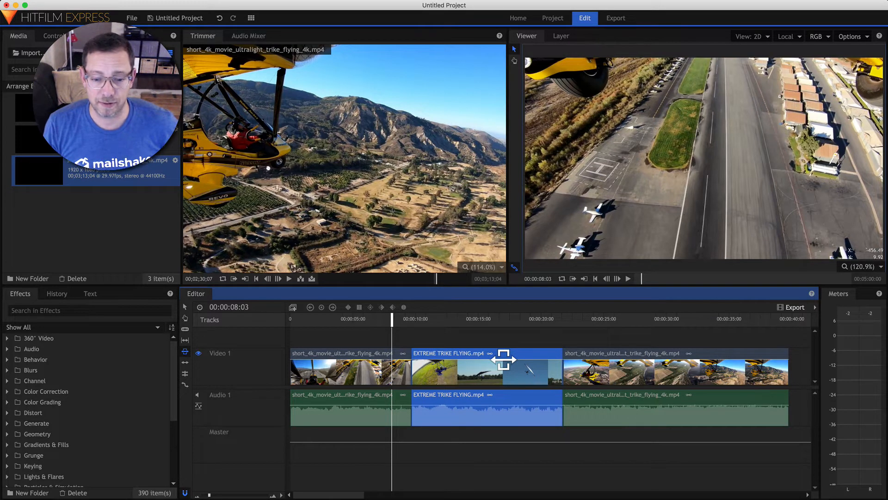
drag(503, 359, 575, 361)
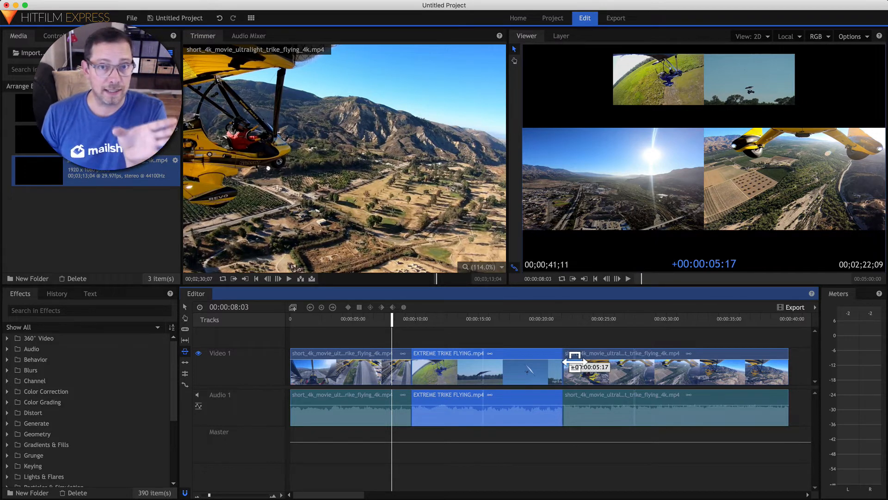
drag(574, 361, 574, 361)
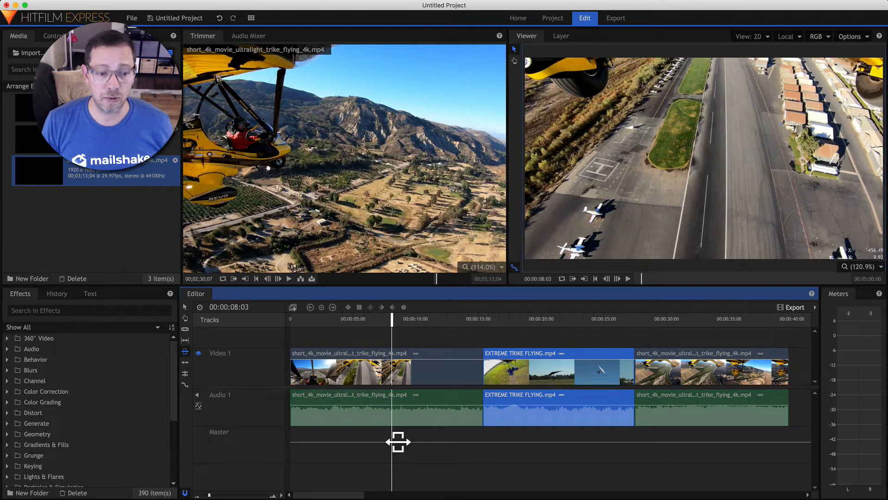
click(185, 364)
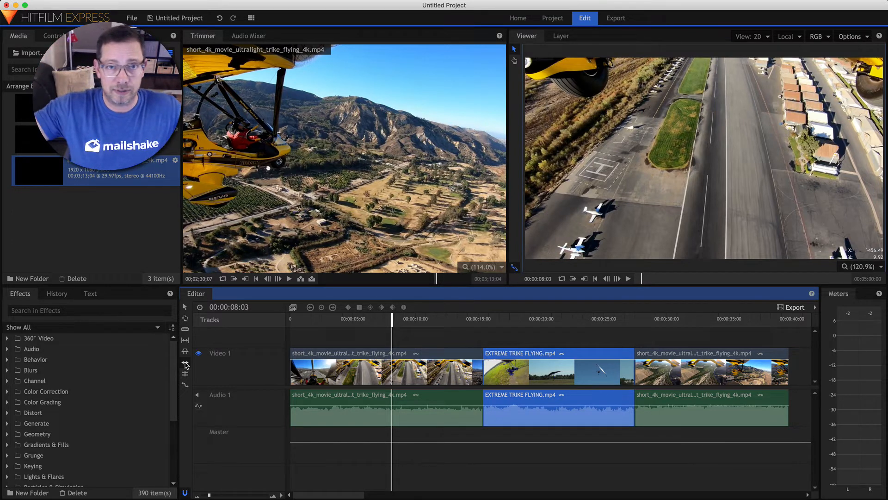
click(185, 364)
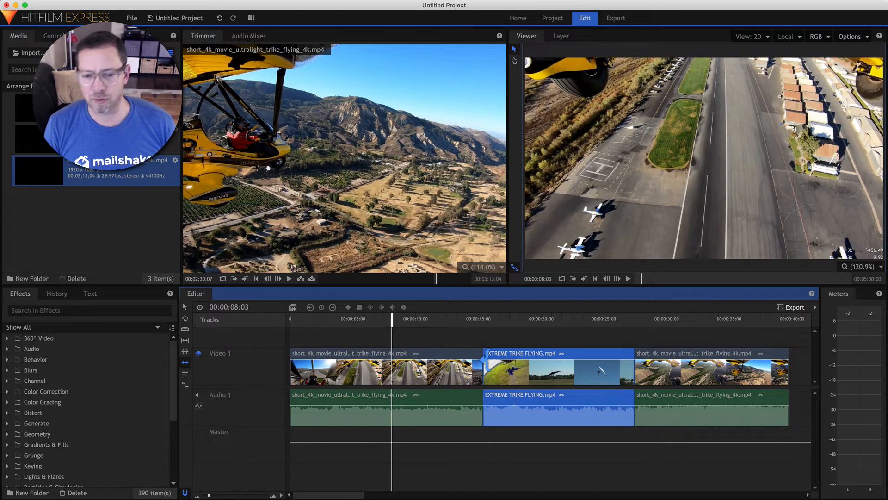
click(481, 358)
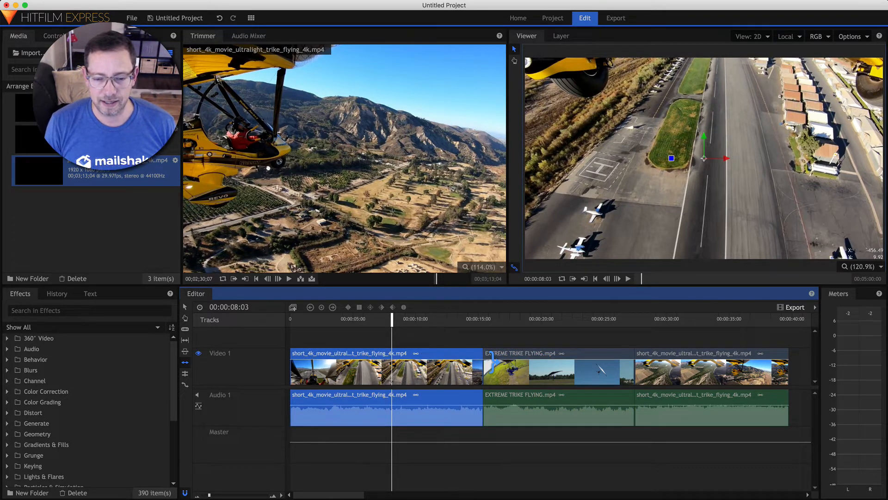
click(504, 359)
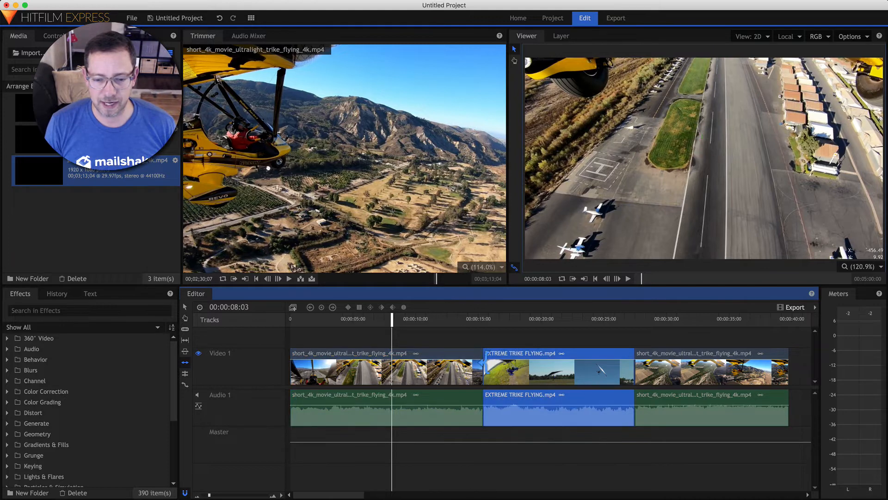
click(481, 362)
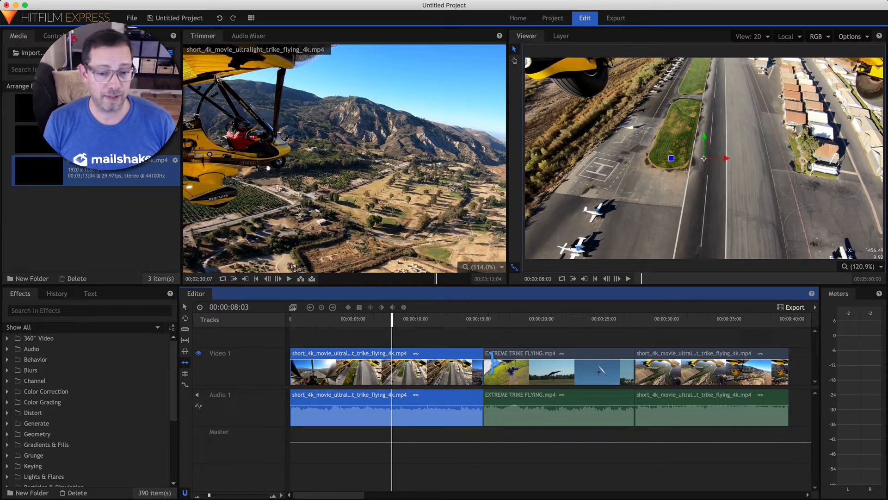
Ripple-trim the first clip's end about 12 seconds earlier and shorten the last clip's end
drag(489, 364, 336, 365)
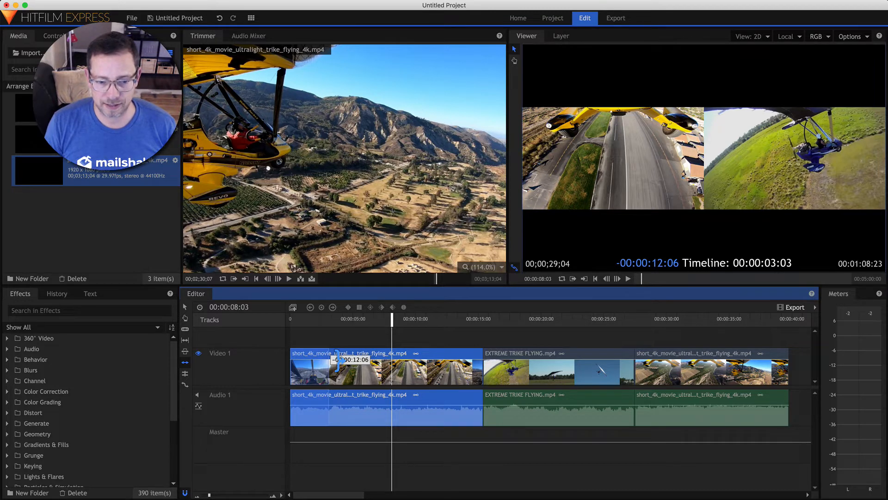
drag(337, 365, 320, 366)
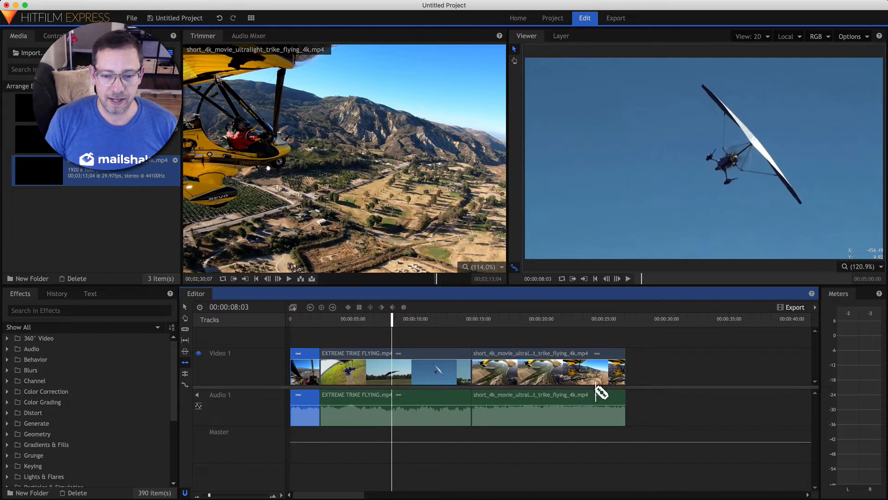
click(625, 365)
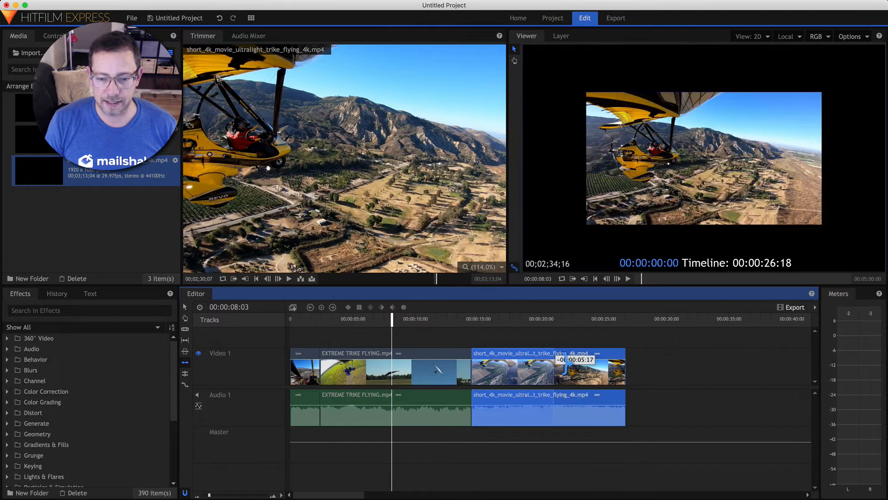
drag(560, 365, 551, 365)
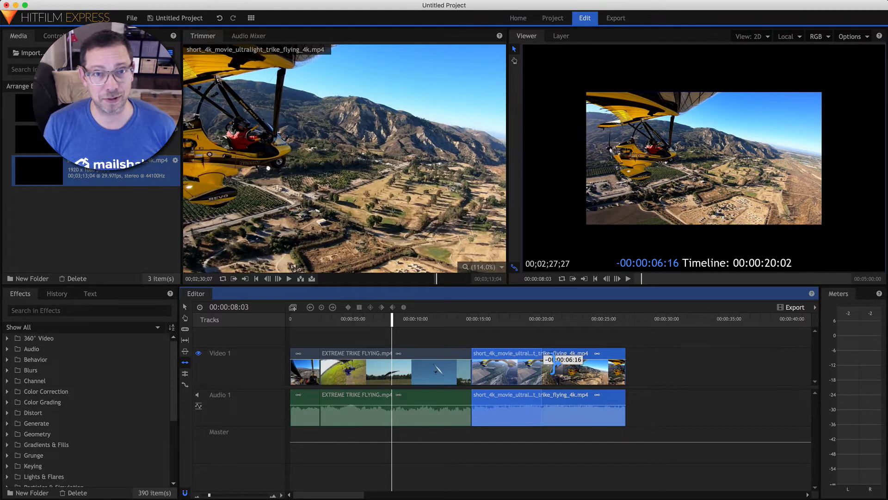
drag(553, 364, 555, 364)
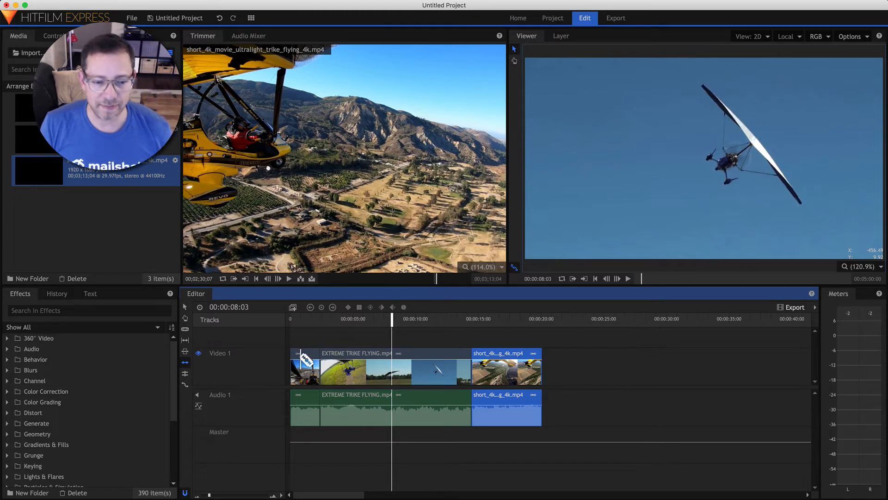
Ripple-trim the tiny first clip's start later so the following clips shift earlier
click(308, 363)
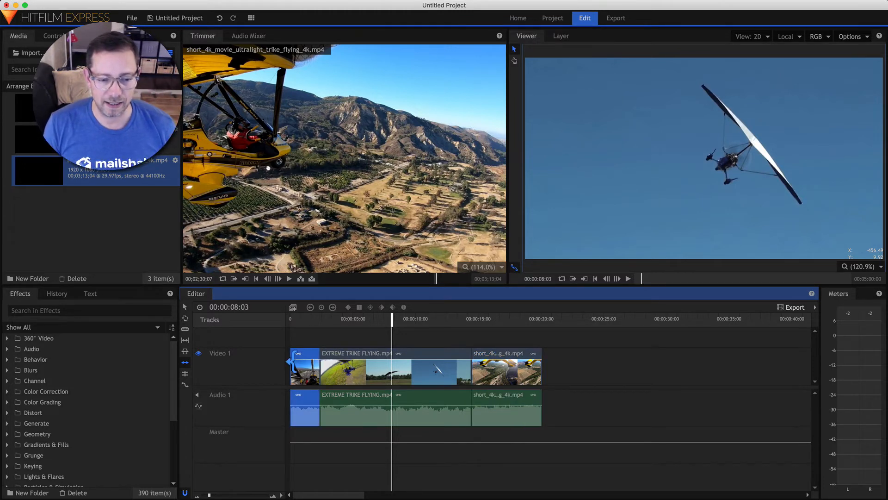
drag(292, 360, 305, 359)
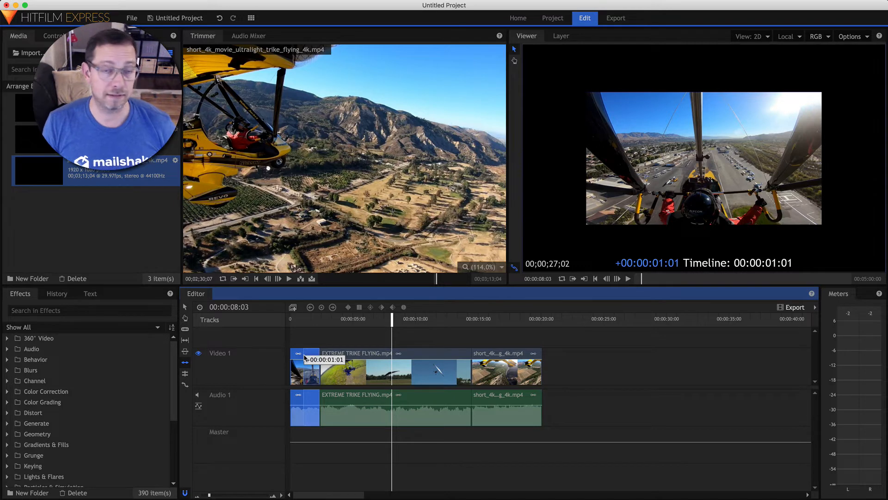
drag(305, 359, 306, 359)
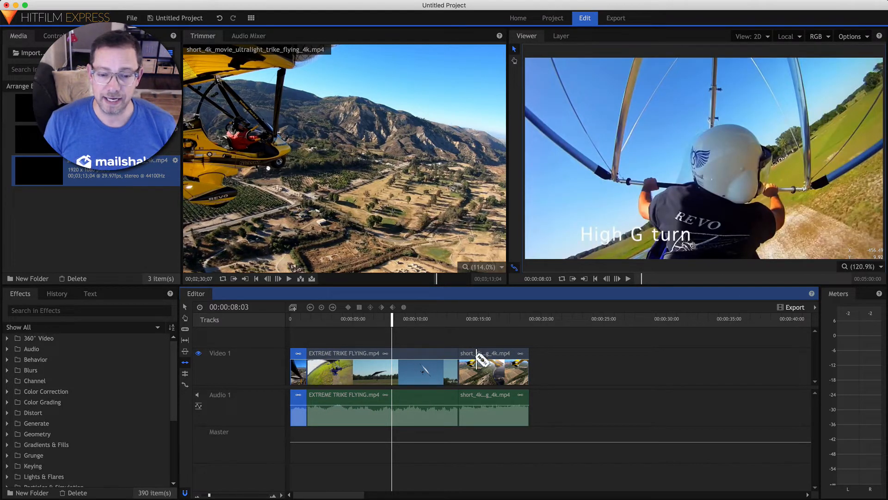
click(185, 307)
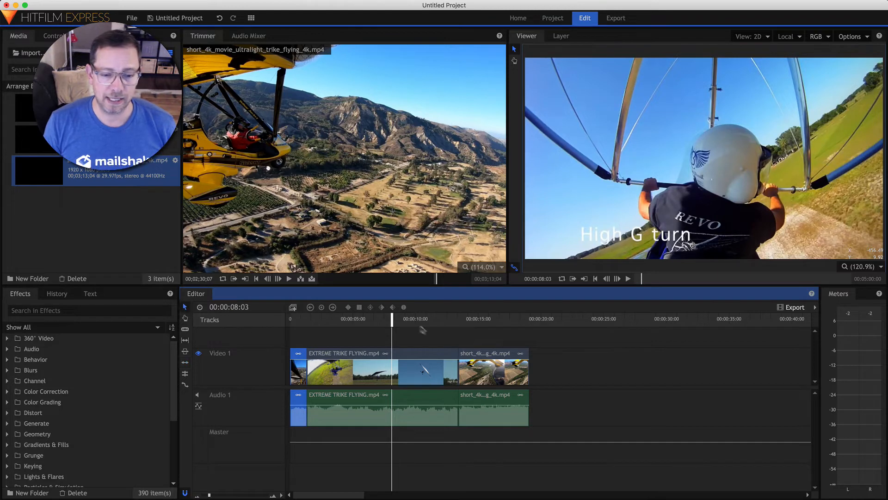
Move the last trike clip to about 00:00:27, then try Ripple Delete Gap twice, undoing each time
click(490, 364)
drag(490, 363, 658, 361)
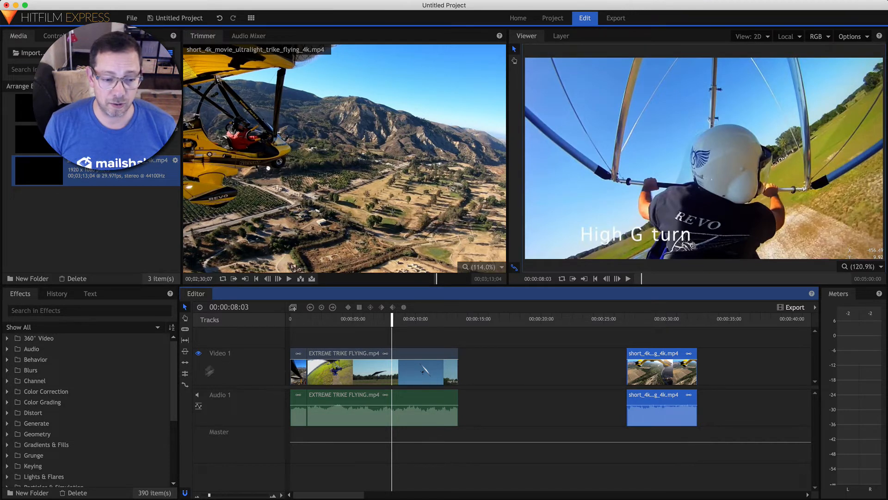
right_click(495, 366)
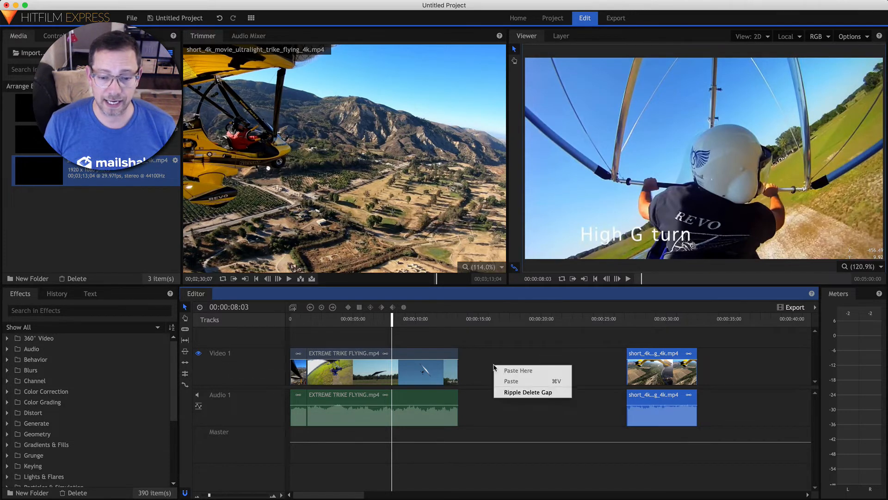
click(510, 392)
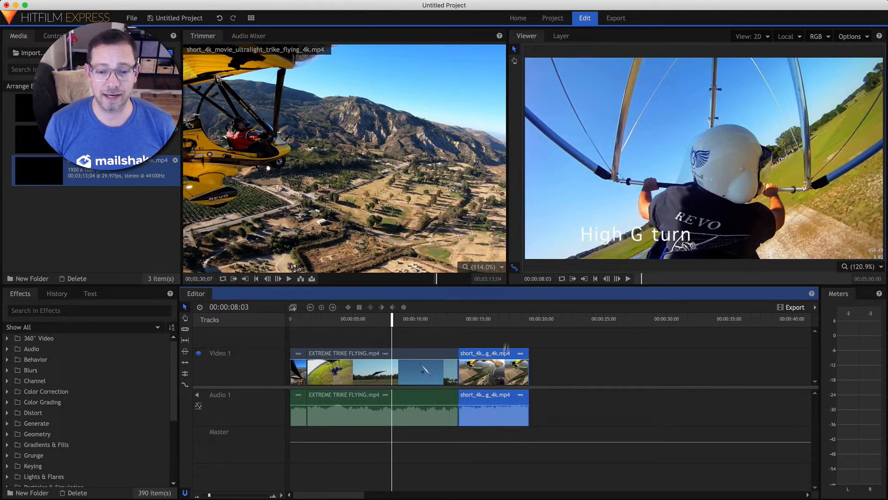
key(super+z)
right_click(551, 362)
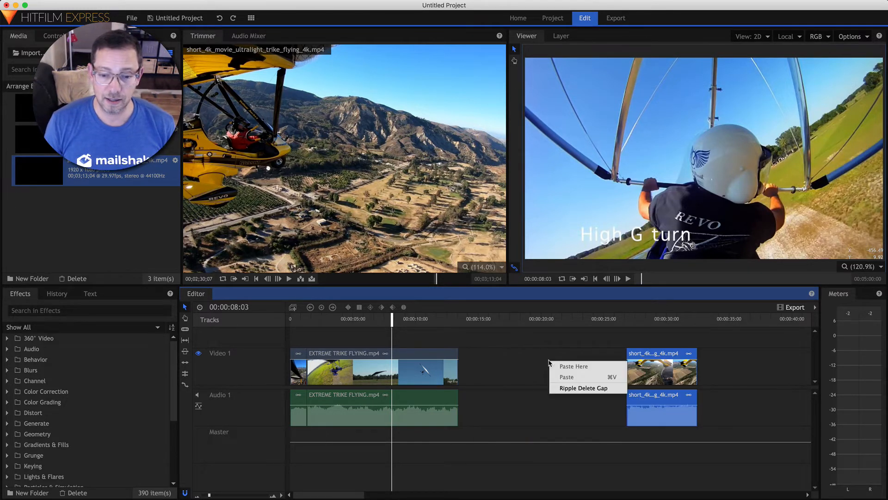
click(576, 389)
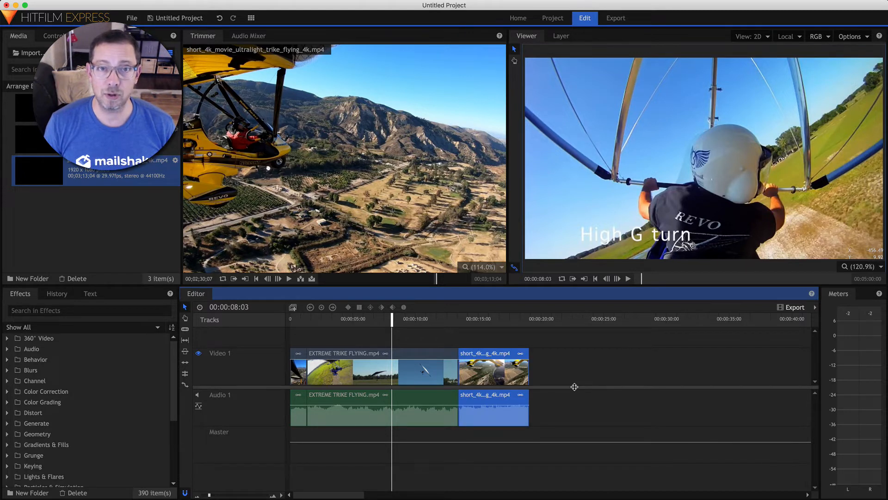
key(super+z)
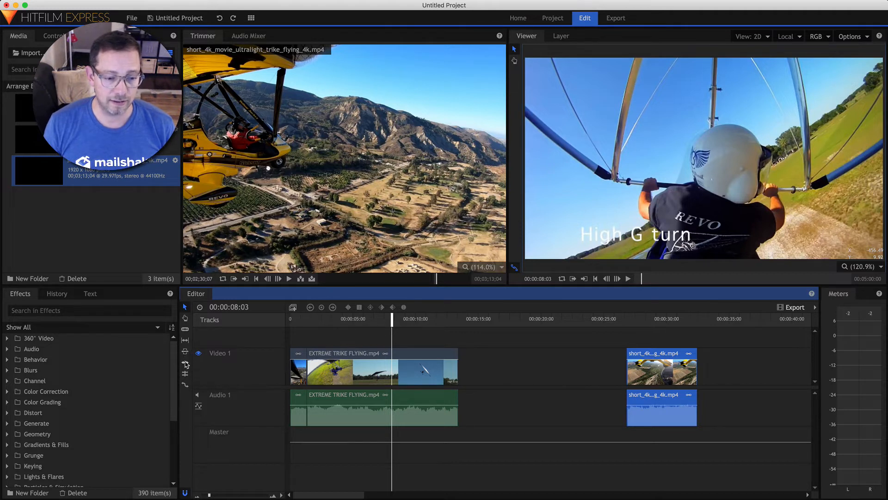
Ripple-extend the last clip's start into the gap, then undo twice to restore the three back-to-back clips
click(185, 363)
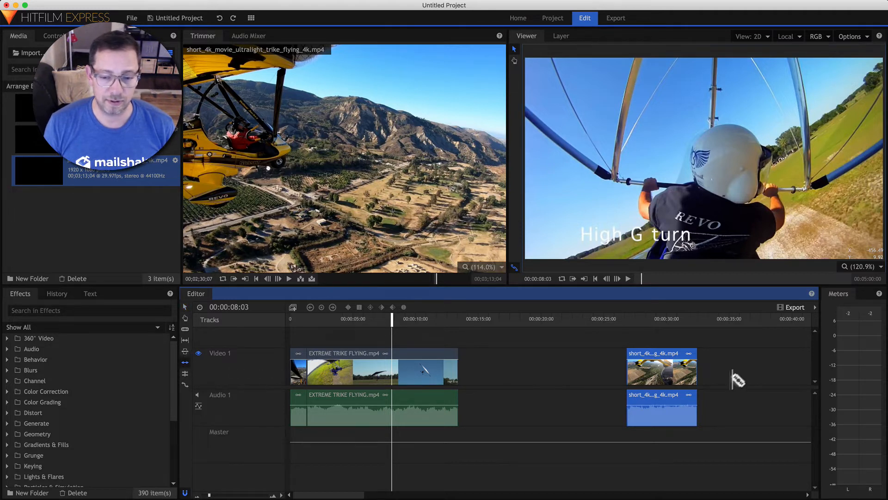
click(631, 368)
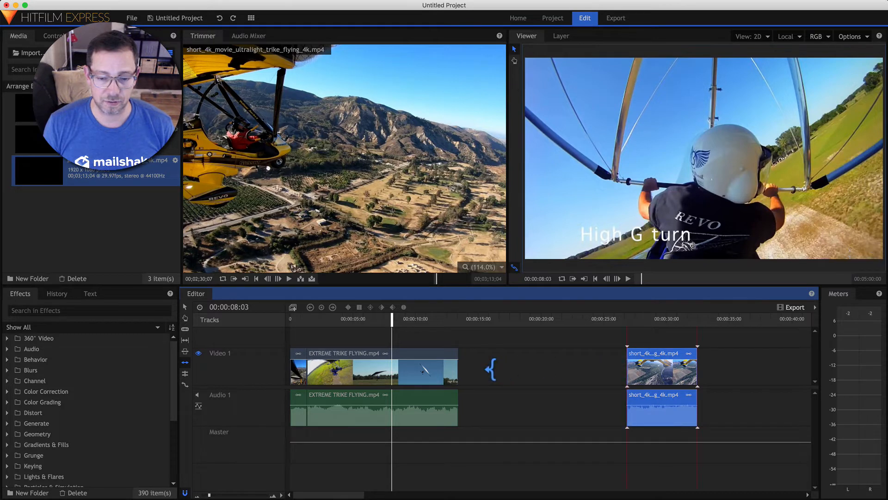
drag(491, 369, 462, 362)
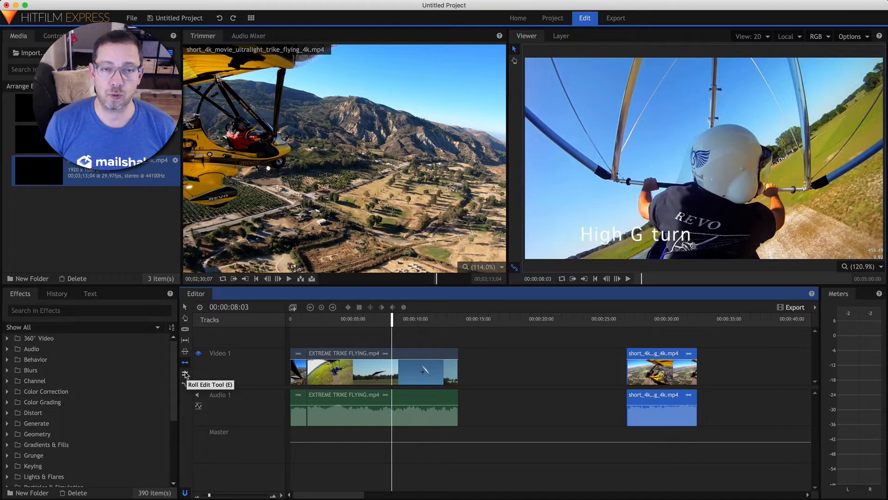
key(super+z)
key(super+z)
key(super+z)
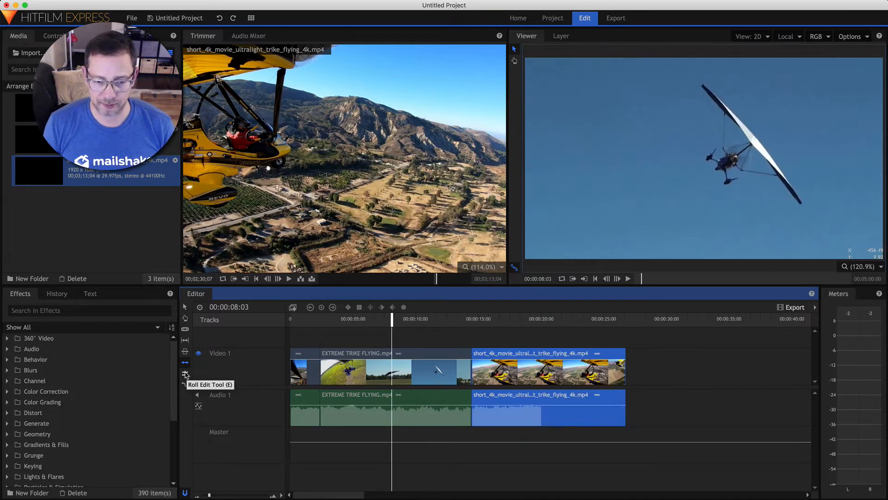
key(super+z)
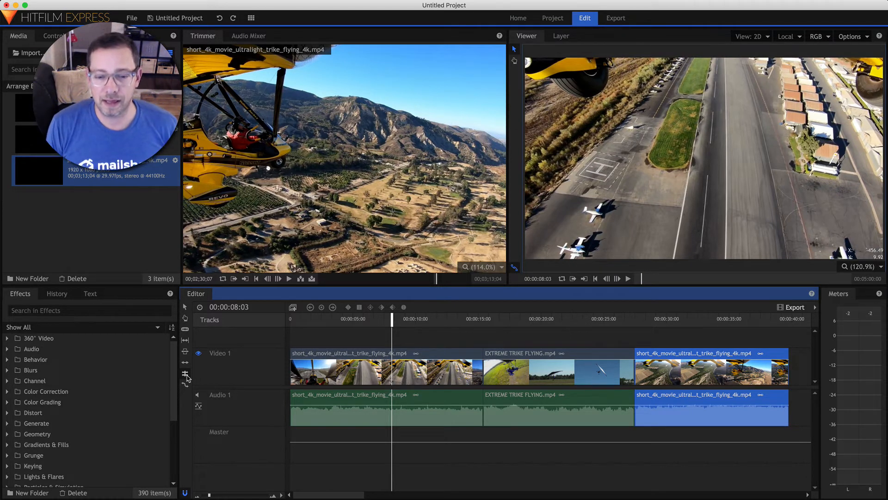
Roll the first cut earlier to about 00:00:08:20 and the second cut later to about 00:00:32
click(185, 373)
click(574, 360)
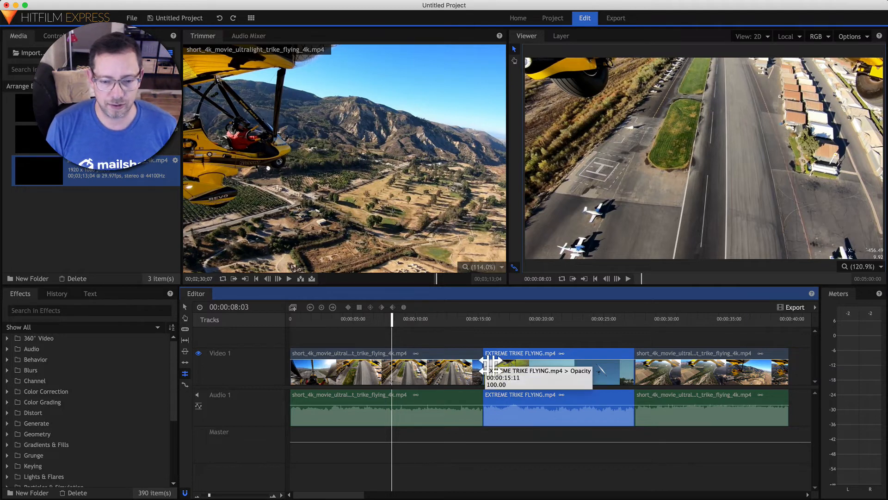
drag(422, 366, 407, 366)
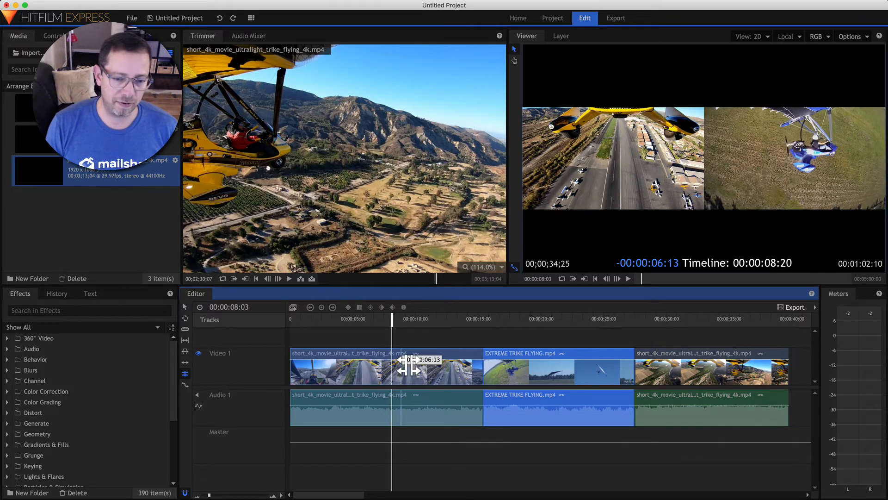
drag(406, 366, 406, 366)
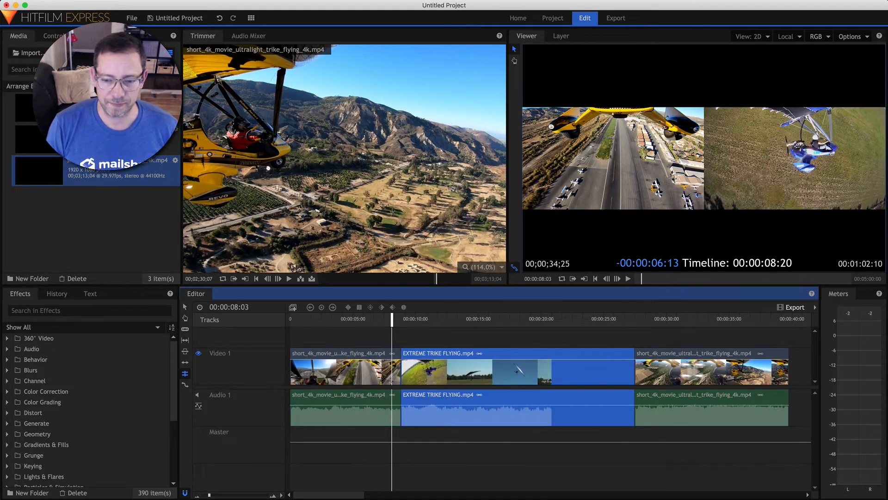
drag(643, 362, 701, 365)
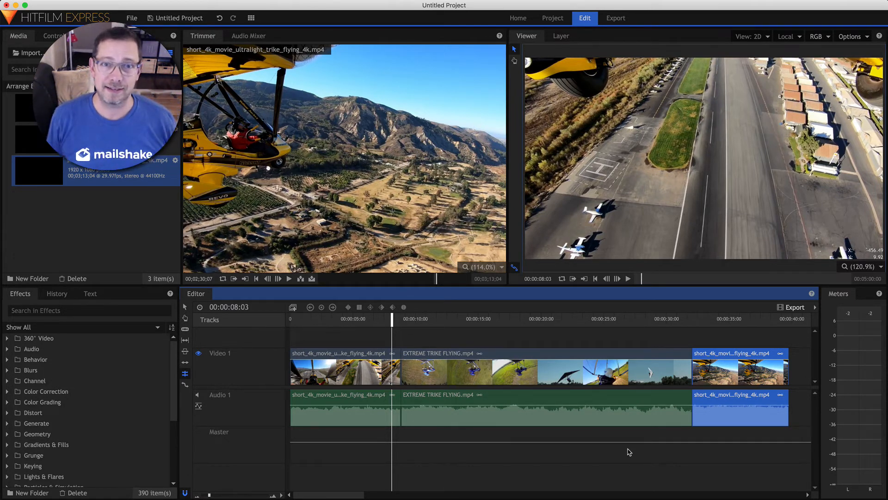
Rate-stretch EXTREME TRIKE FLYING to about 3 seconds, ending near 00:00:11
click(185, 385)
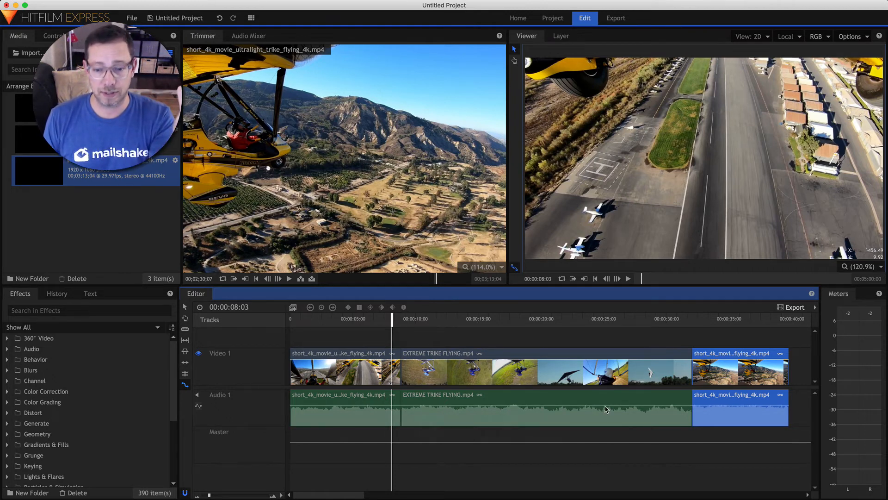
click(604, 357)
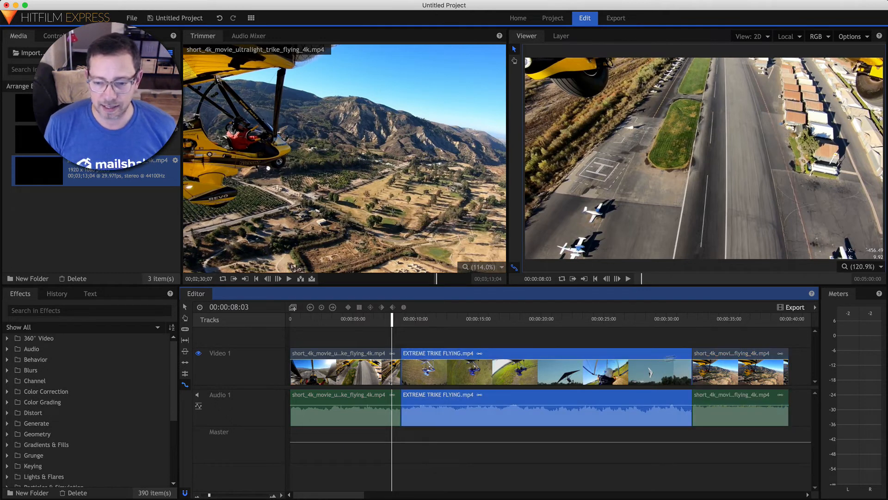
drag(703, 361, 448, 366)
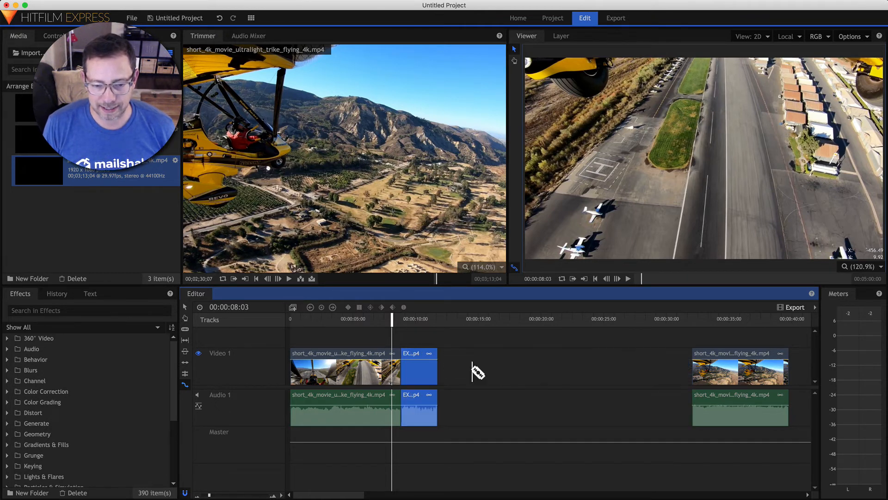
Play the sped-up clip from around 9 seconds, then stop near 8 seconds
click(403, 325)
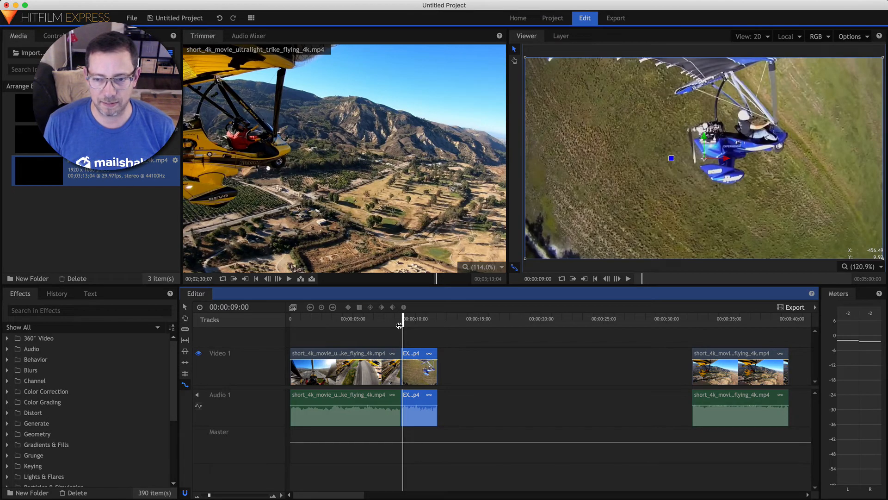
key(space)
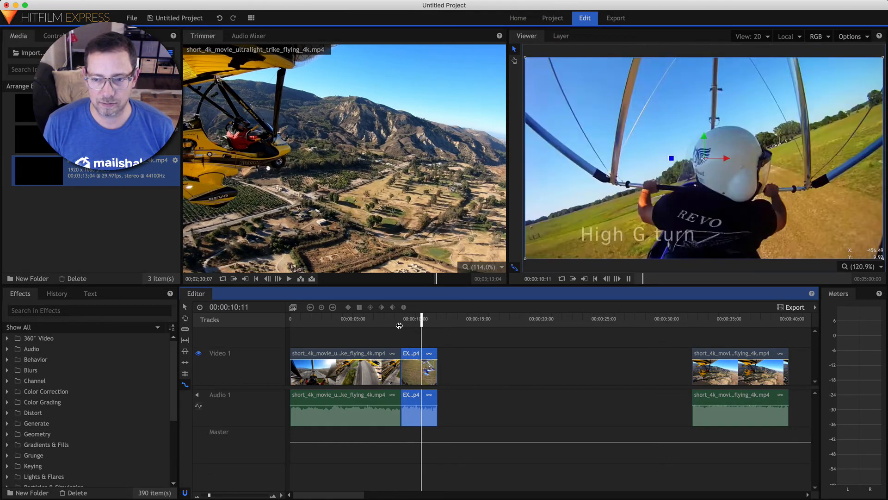
click(398, 322)
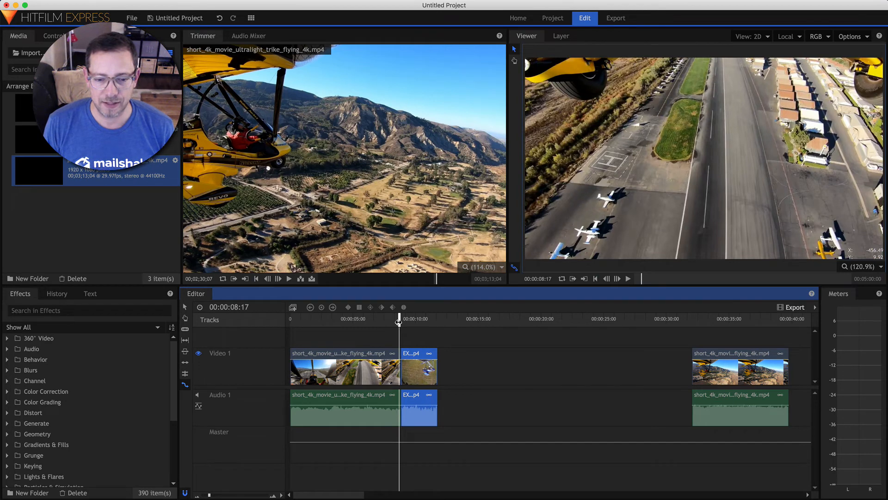